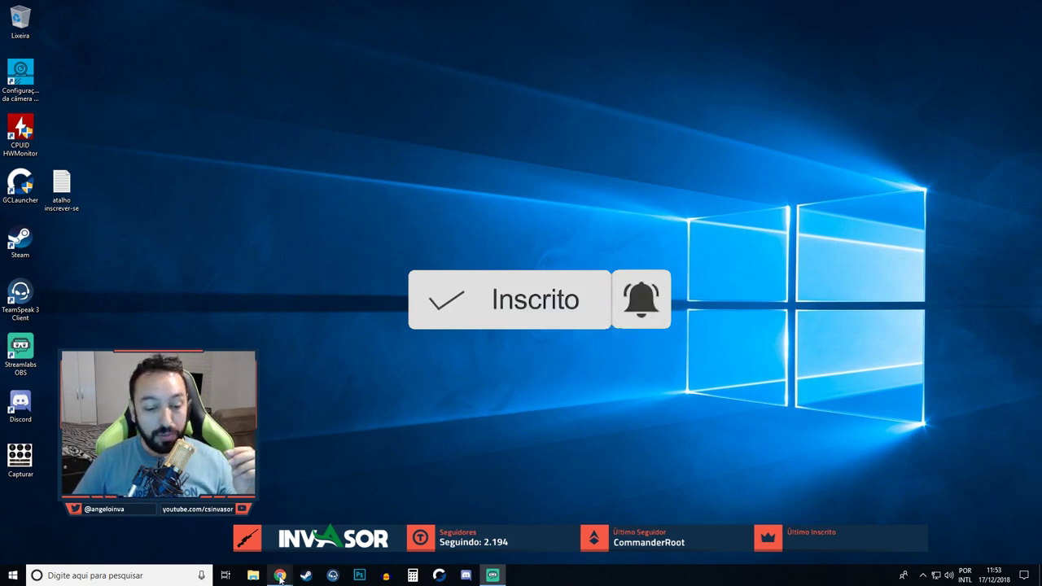
Load photopea.com in Chrome from the 'pho' address-bar suggestion
left_click(232, 529)
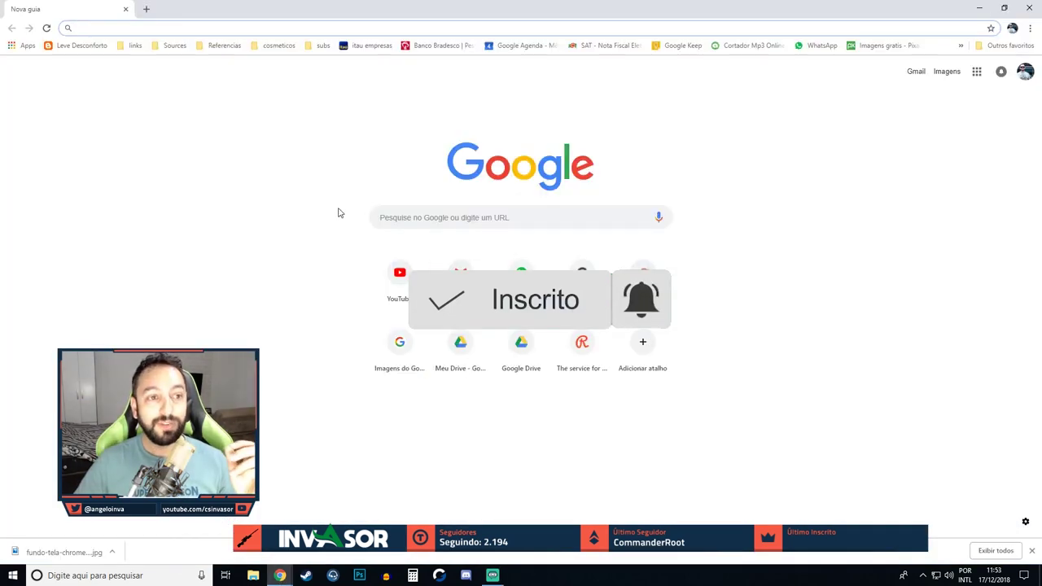
type("pho")
key("Down")
key("Down")
key("Down")
key("Return")
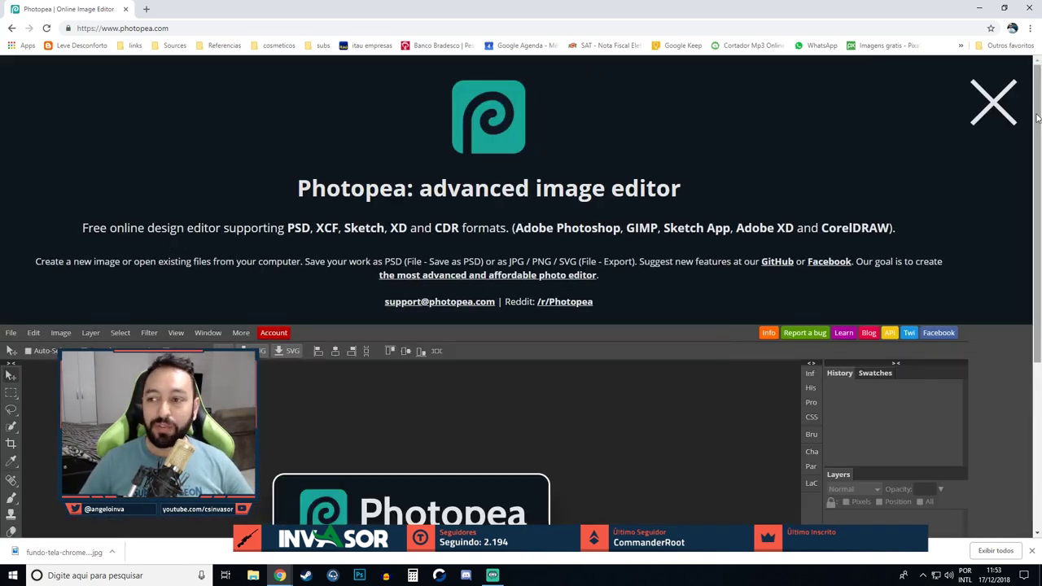
left_click_drag(1038, 115, 1038, 280)
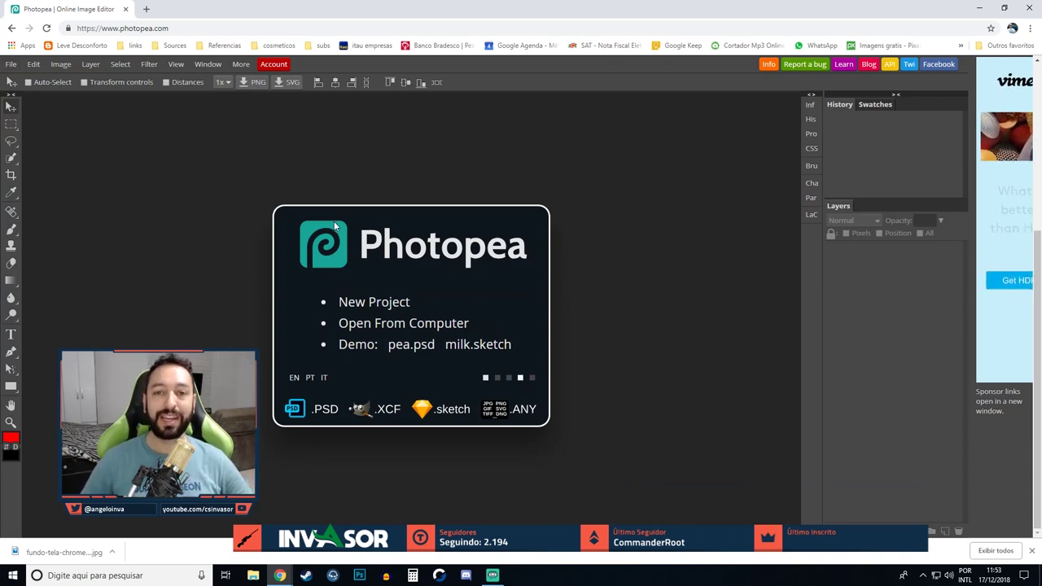
key("l")
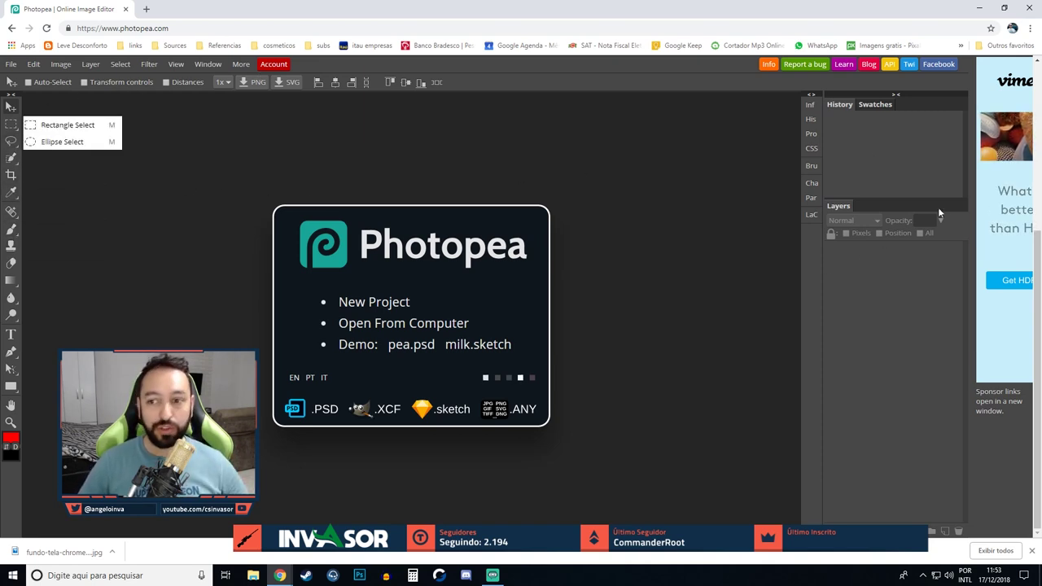
left_click(810, 106)
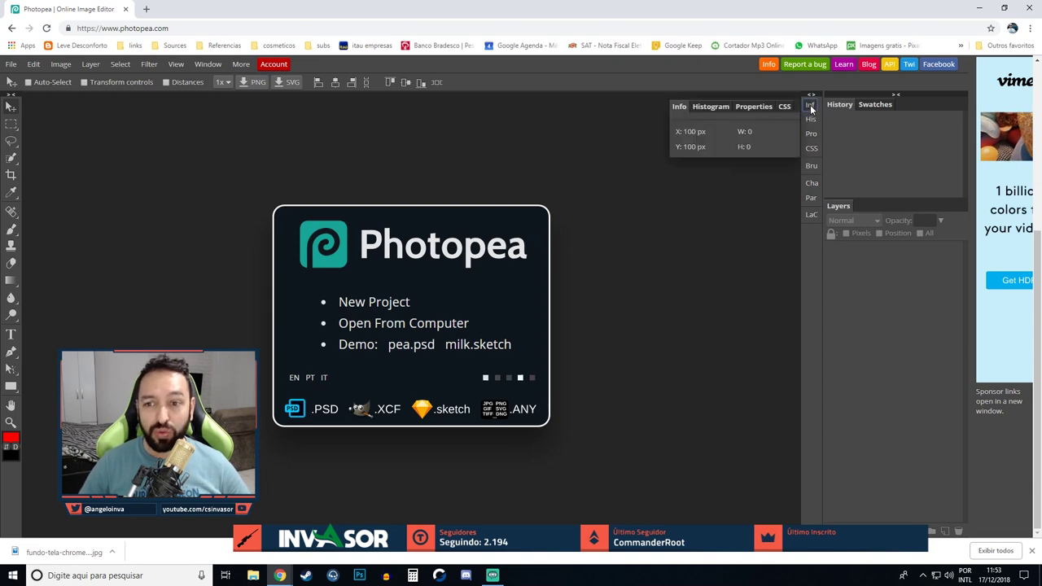
left_click(809, 106)
left_click(812, 135)
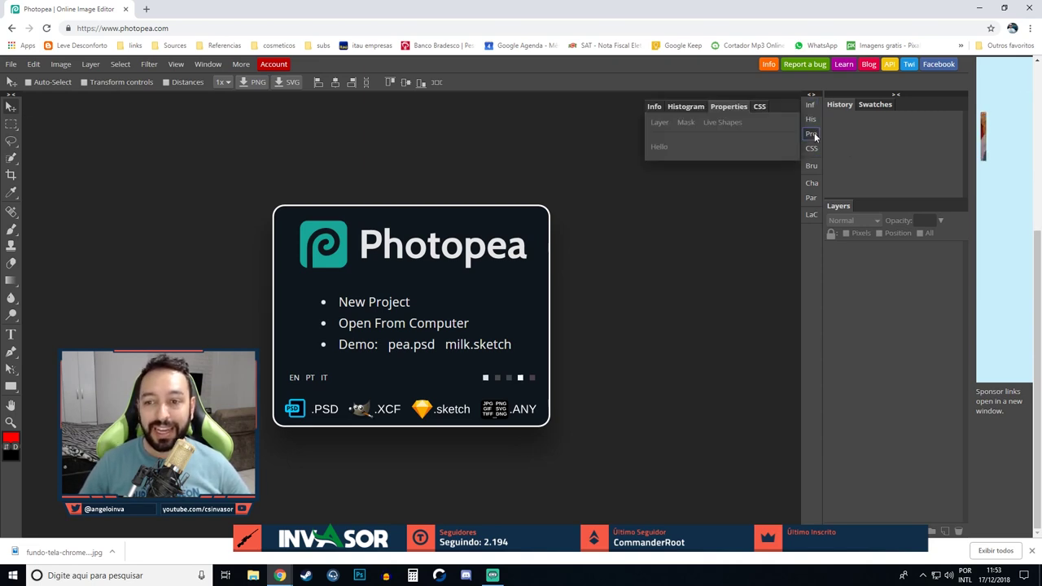
left_click(812, 134)
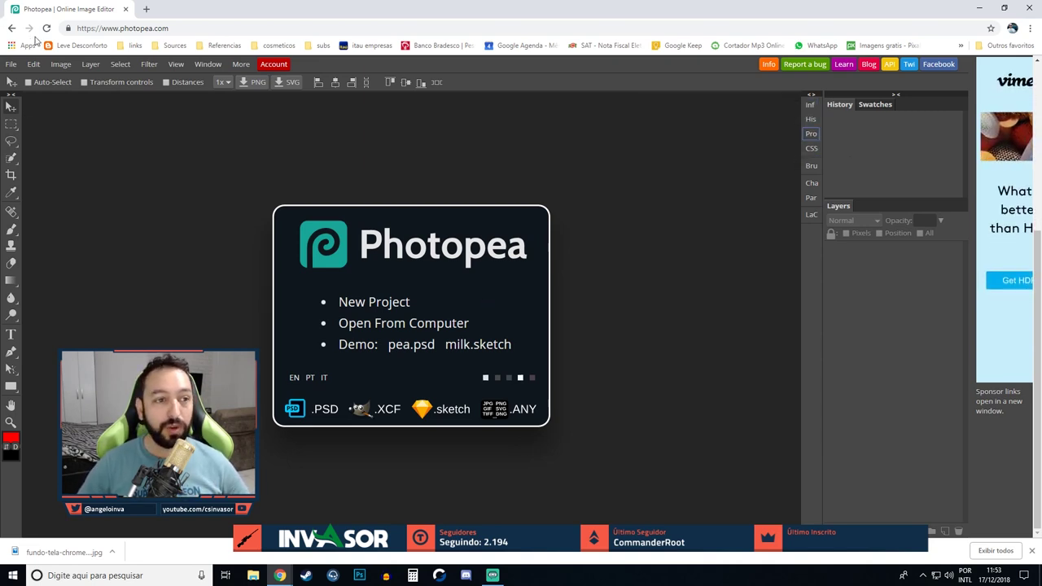
left_click(12, 63)
Open 'Etiqueta - Amostras.psd' from the computer
left_click(35, 99)
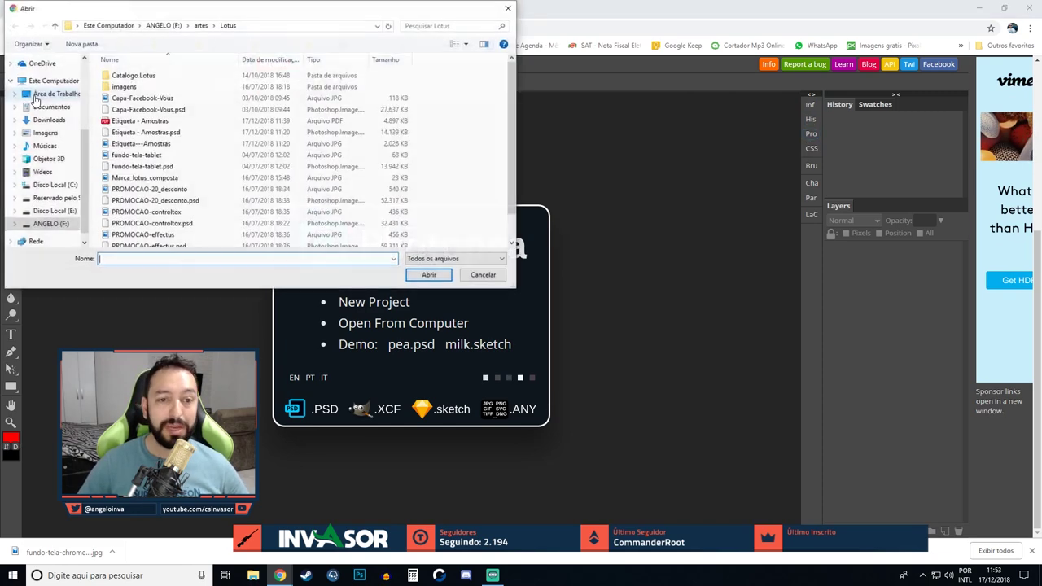
left_click(146, 132)
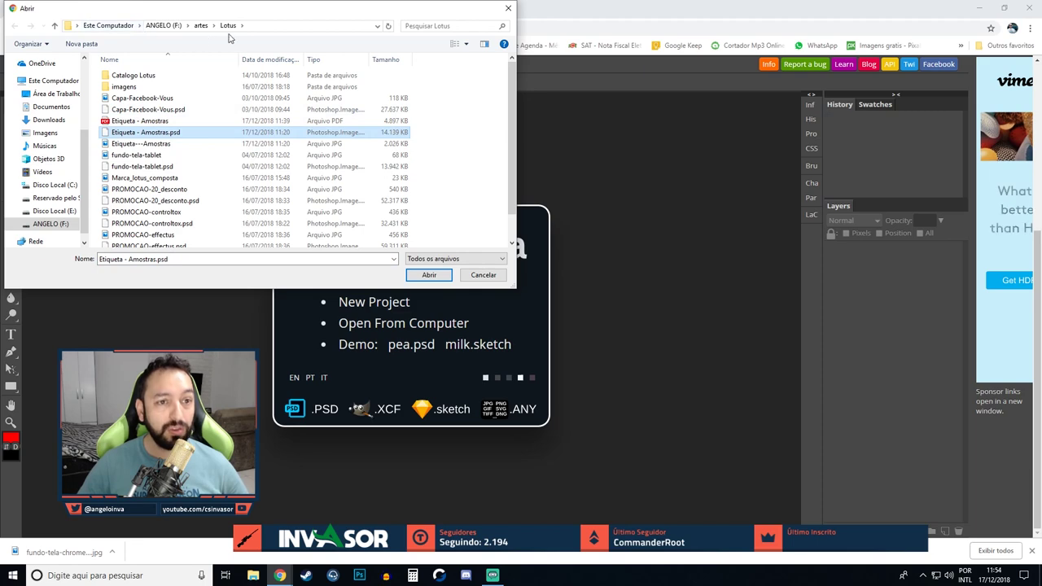
left_click(426, 276)
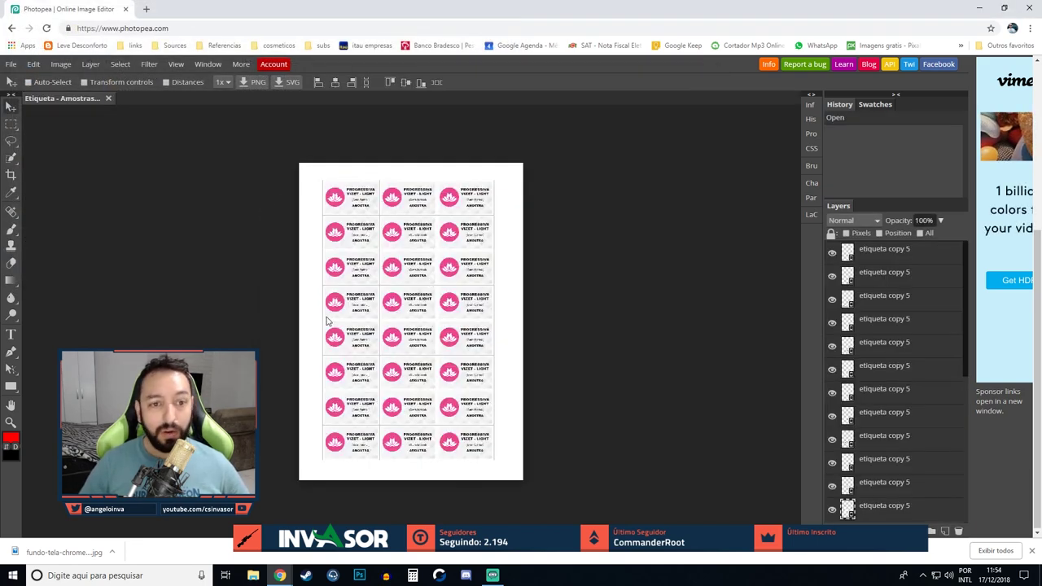
Zoom in on the label sheet and select an etiqueta copy 3 layer
scroll(577, 263, "up", 2)
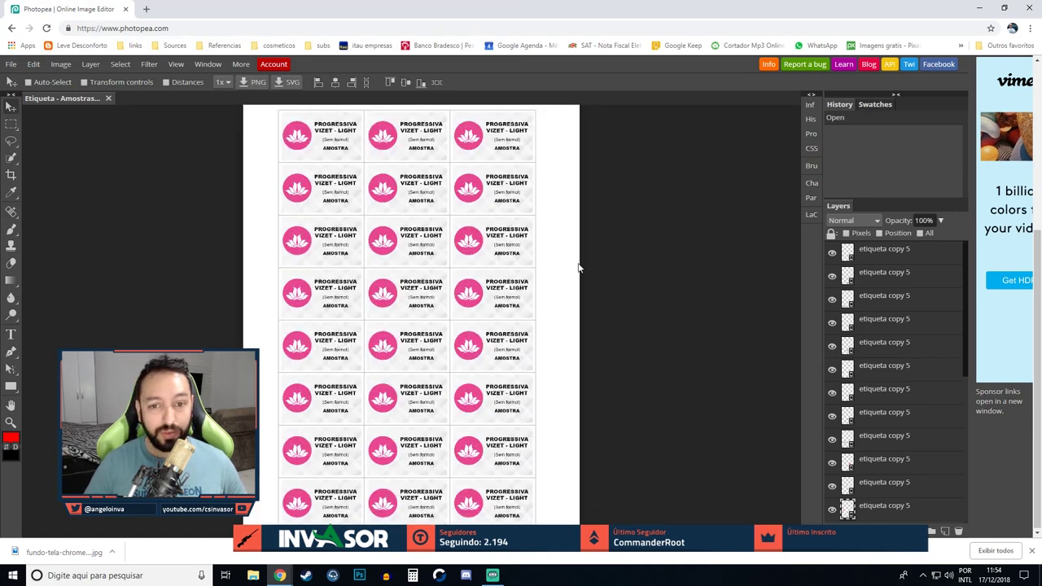
scroll(578, 263, "up", 2)
scroll(578, 264, "up", 2)
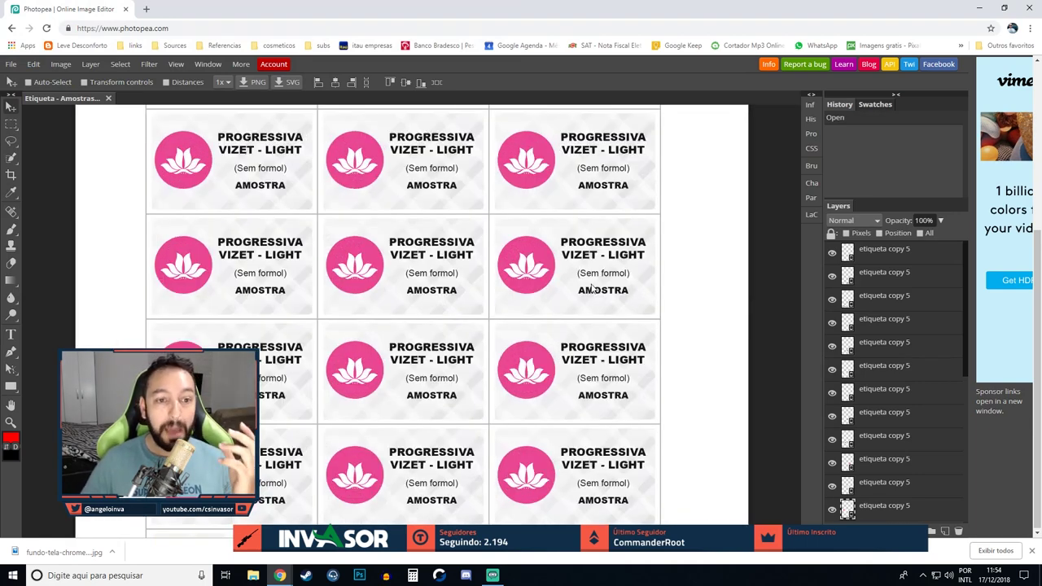
scroll(886, 382, "down", 3)
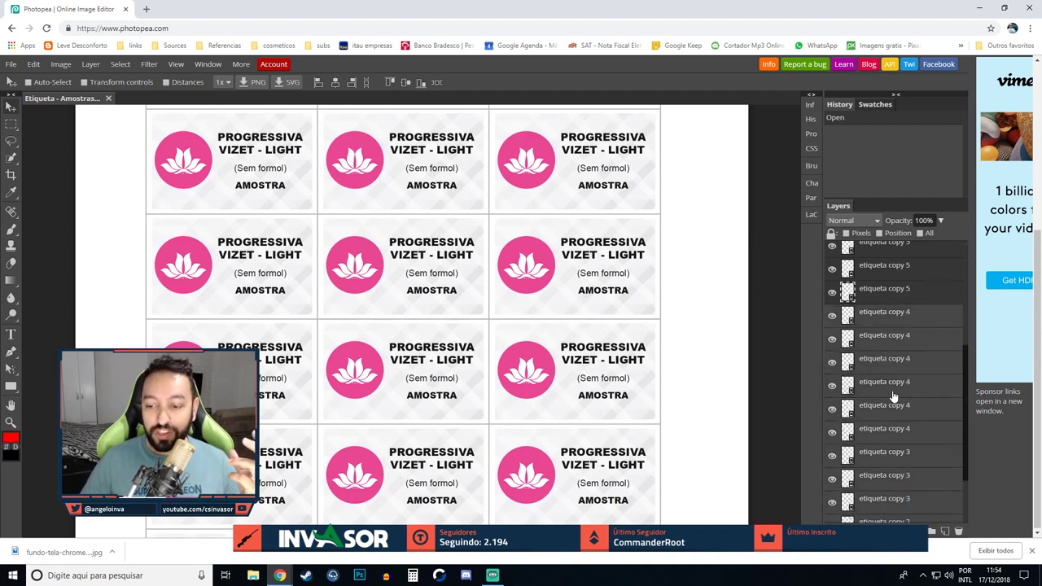
scroll(895, 394, "down", 3)
left_click(896, 391)
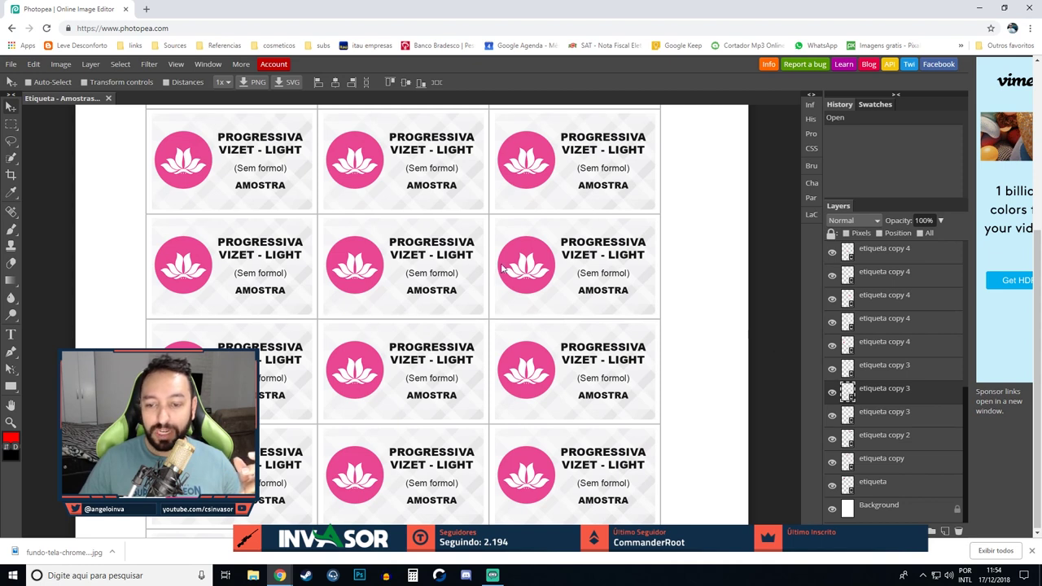
Drag a label tile aside, then open the etiqueta.psd smart object in its own tab
mouse_move(544, 271)
left_mouse_down()
mouse_move(711, 430)
mouse_move(742, 438)
mouse_move(765, 419)
left_mouse_up()
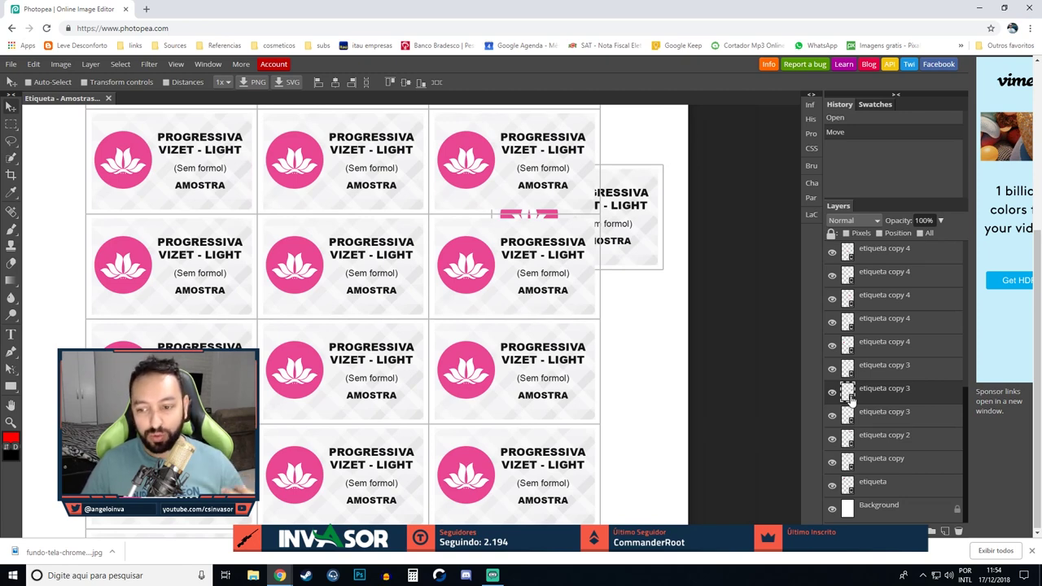
double_click(847, 391)
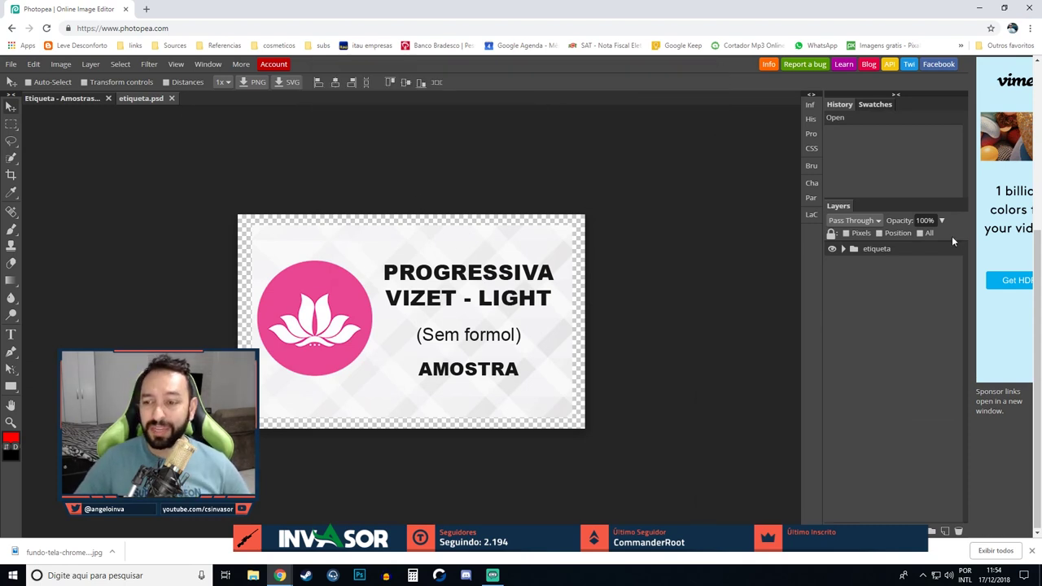
Shift the label's text, pink circle and rectangle layers, then close etiqueta.psd without saving
left_click_drag(335, 324, 235, 331)
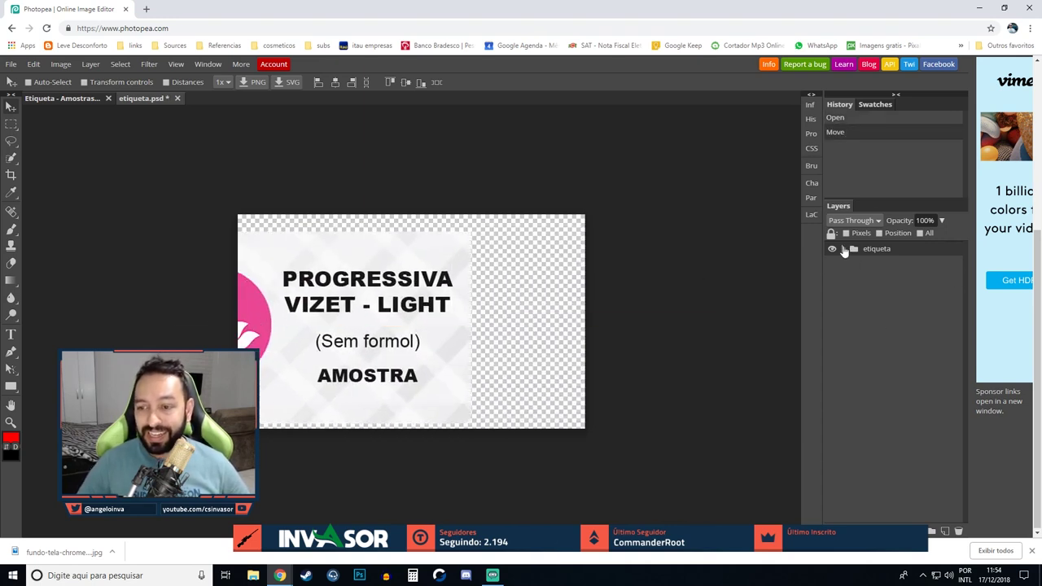
left_click(843, 249)
left_click(858, 267)
left_click_drag(363, 298, 407, 257)
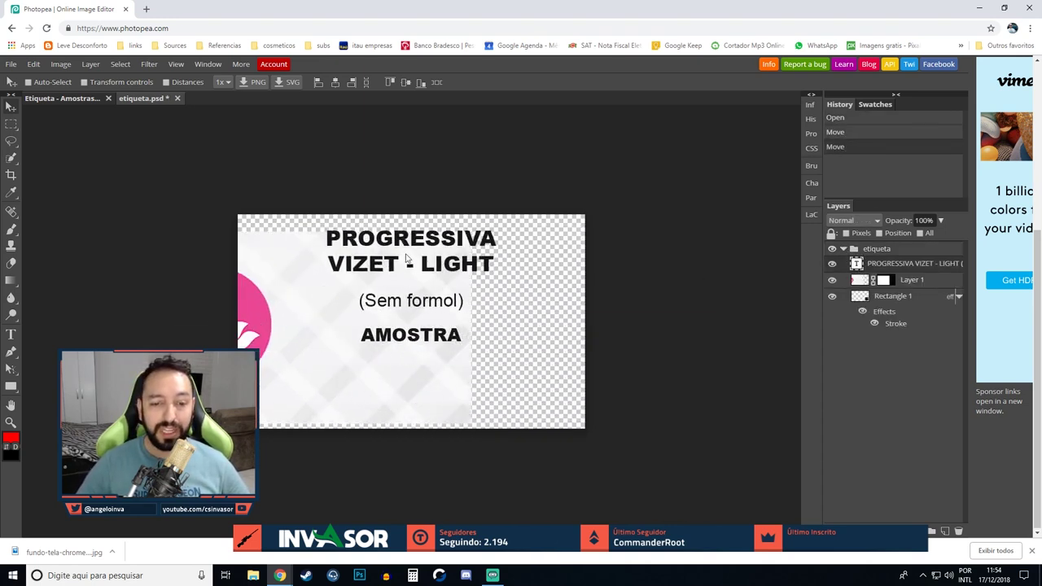
left_click(865, 281)
left_click_drag(676, 288, 586, 247)
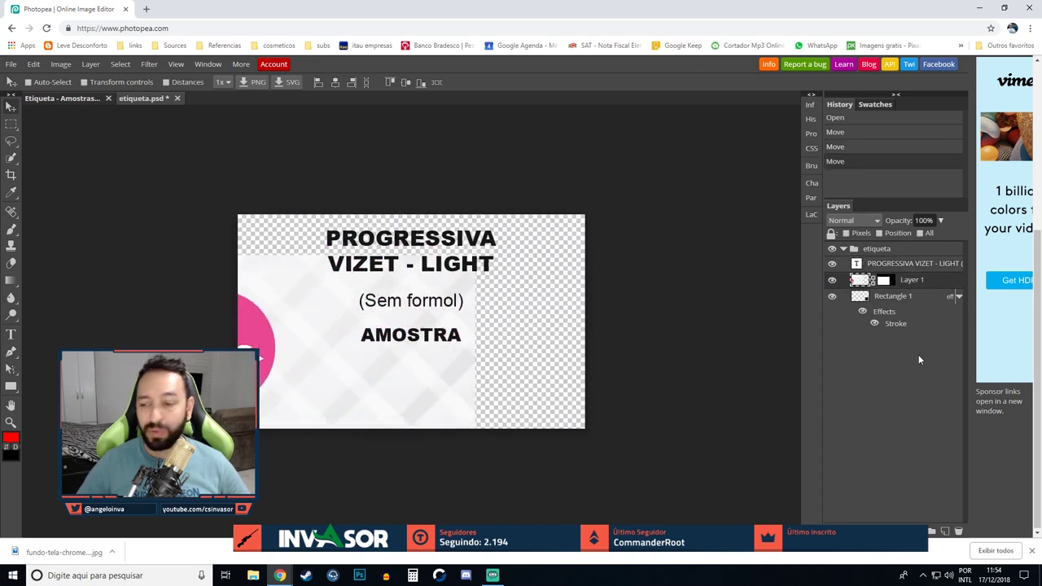
left_click(867, 302)
left_click_drag(386, 310, 448, 330)
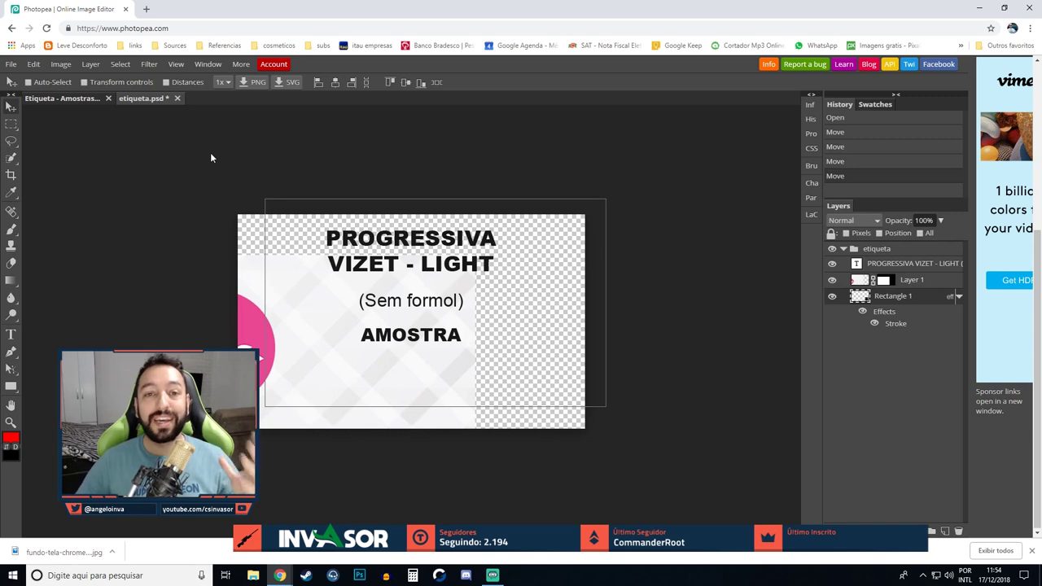
left_click(178, 98)
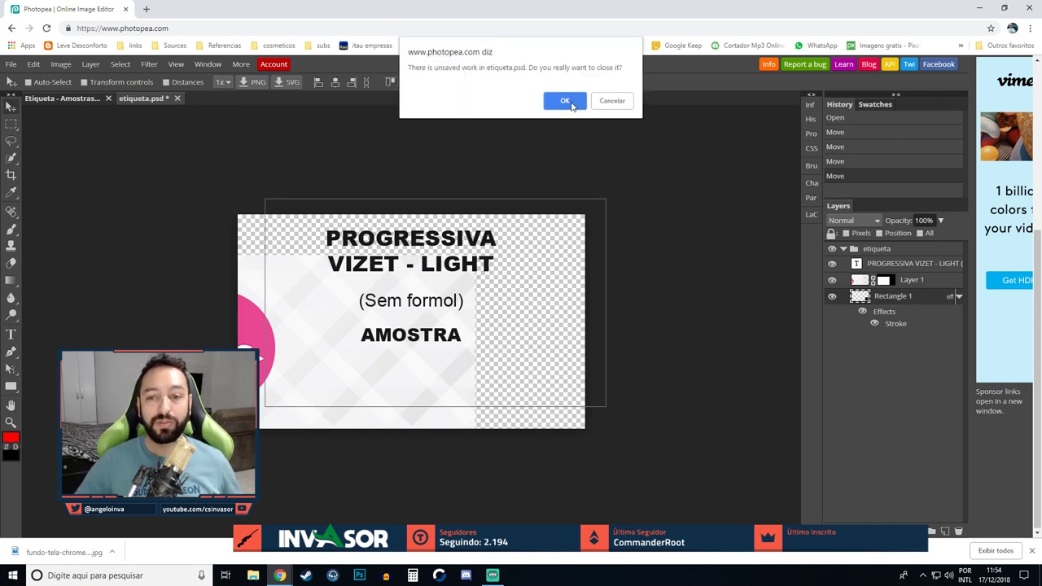
left_click(564, 101)
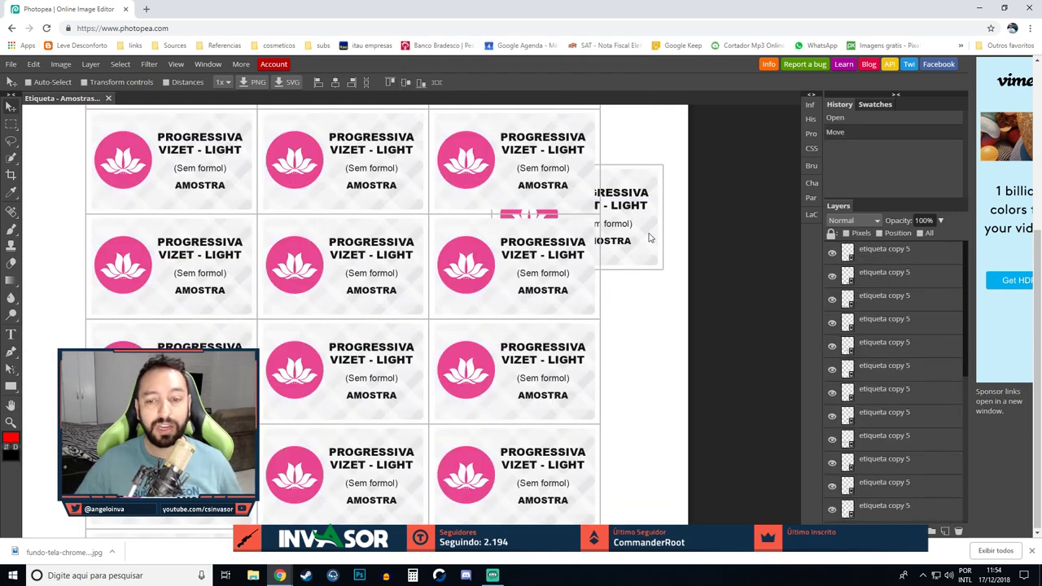
Undo the stray tile move and look over Layer Style options without applying any
key("ctrl+z")
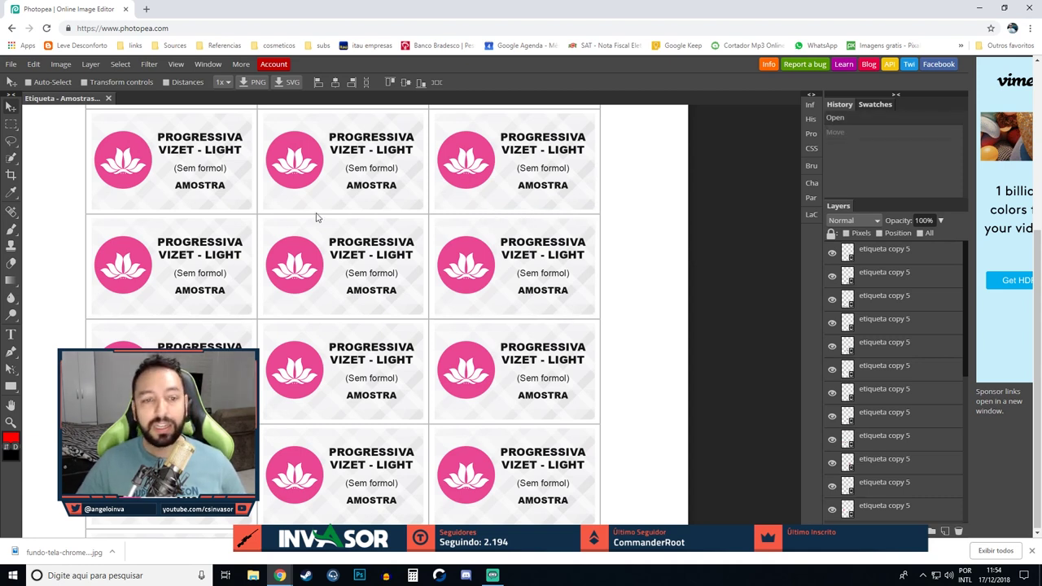
right_click(11, 157)
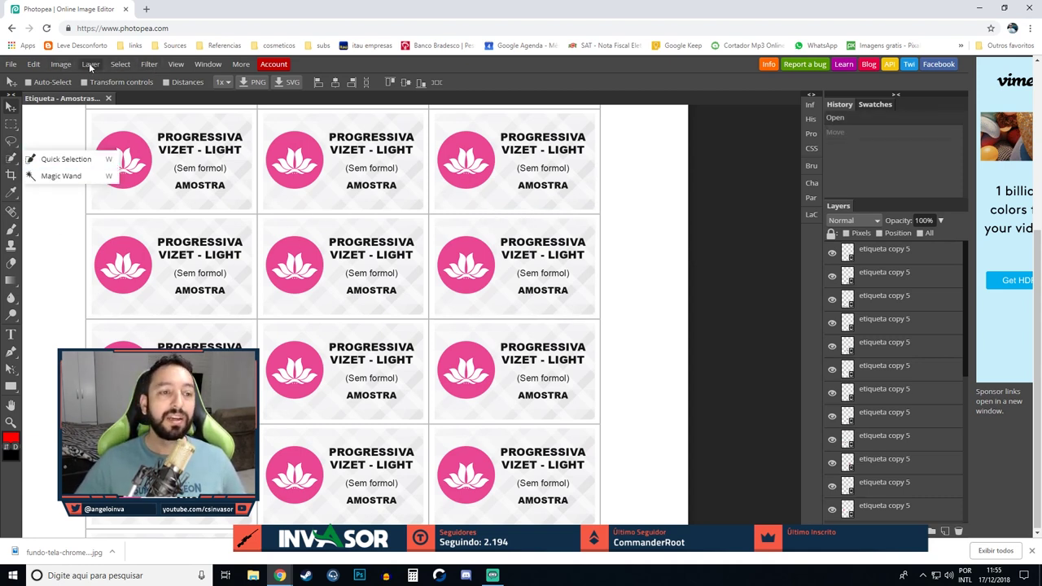
left_click(90, 64)
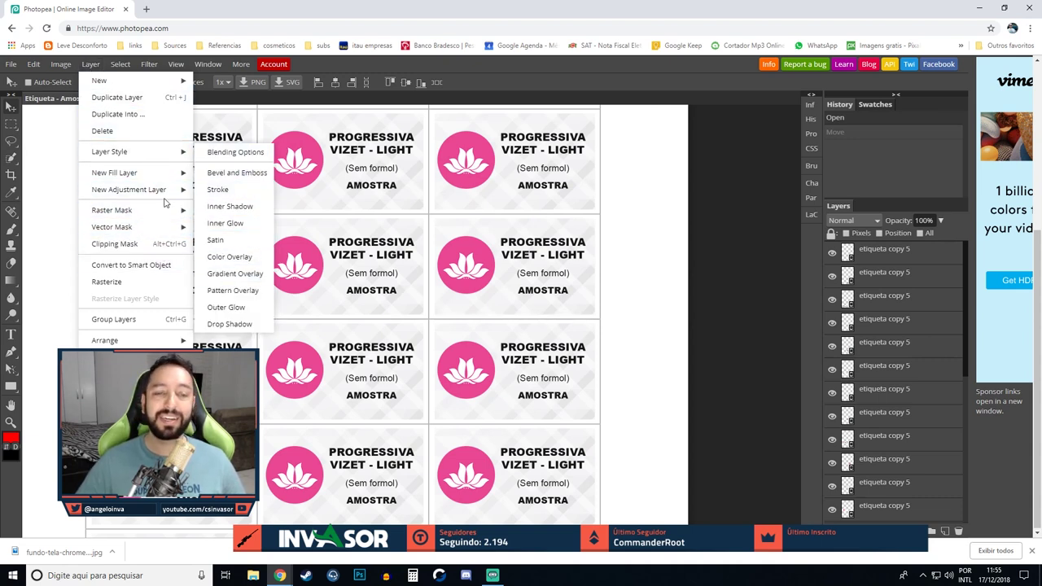
left_click(88, 65)
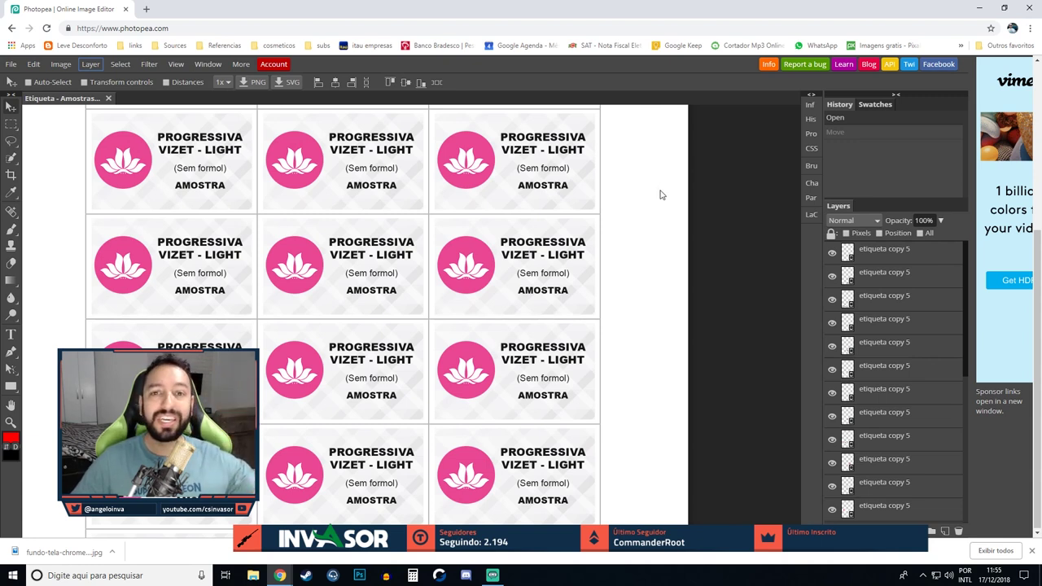
Fit the whole label sheet in view and bring up the File menu
left_click(172, 29)
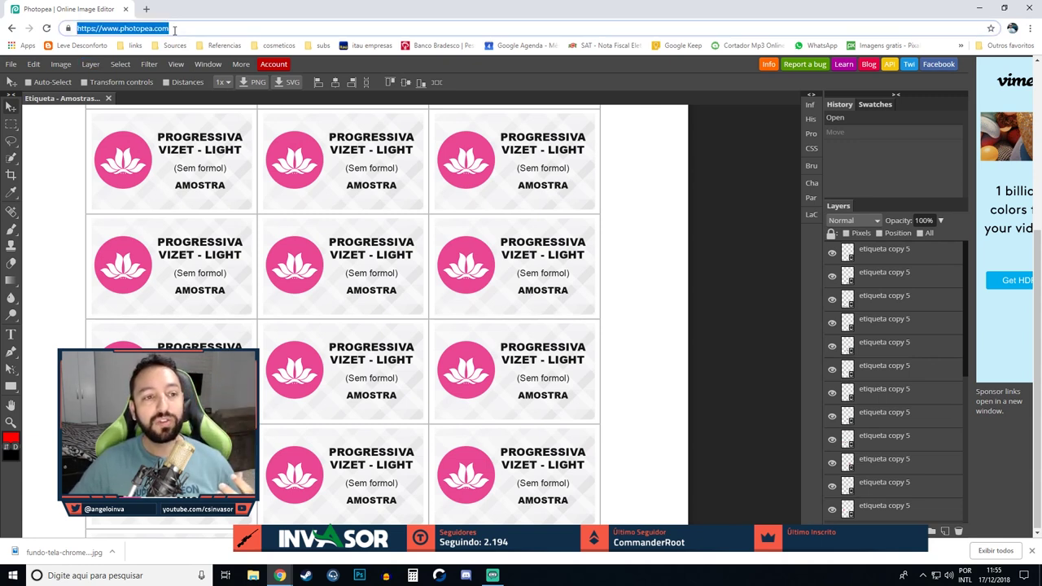
left_click(762, 244)
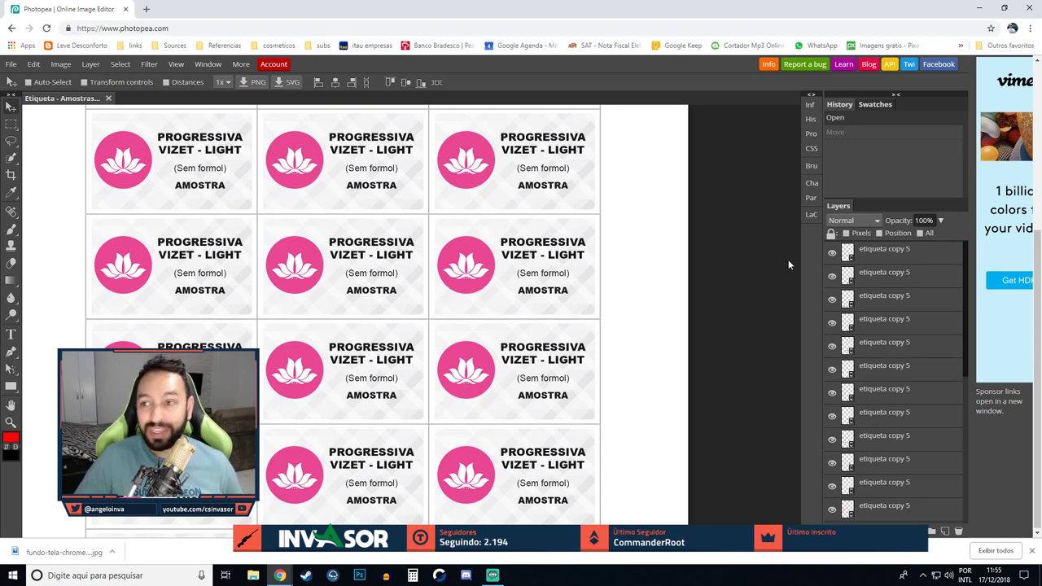
key("ctrl+0")
left_click(11, 63)
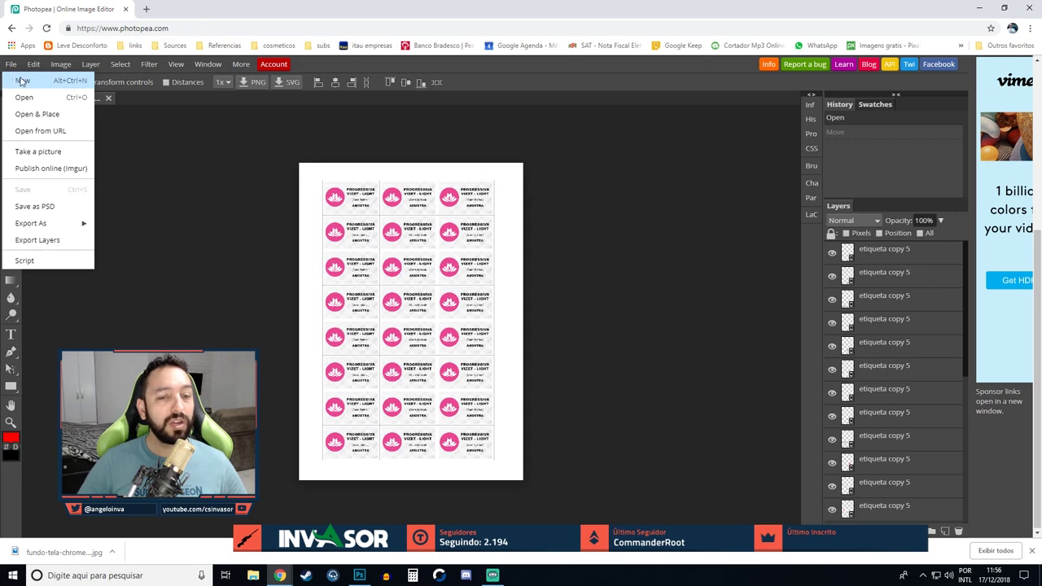
Start a new project and scroll through the New Project dialog
left_click(23, 80)
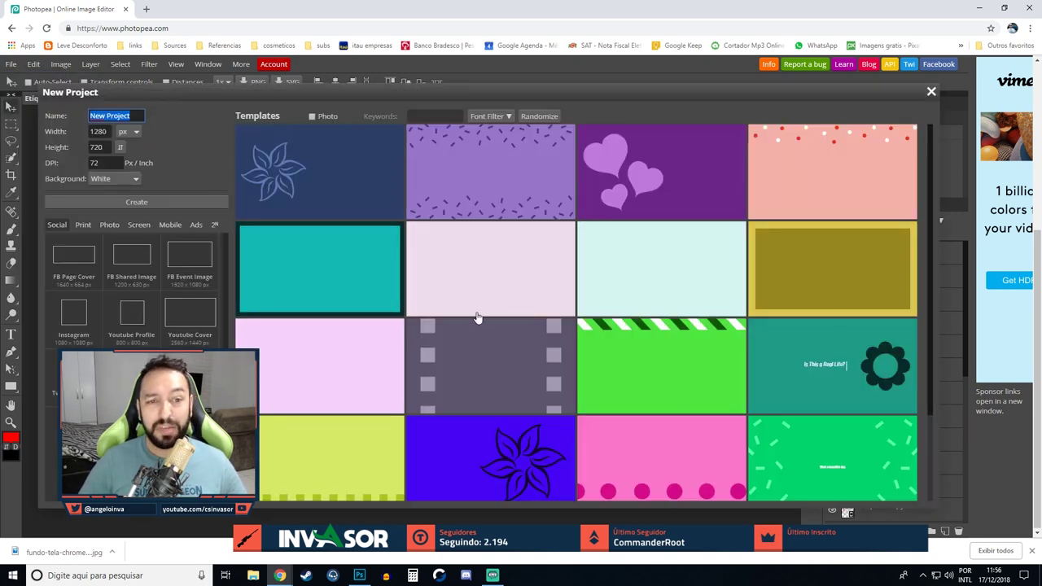
scroll(478, 317, "down", 2)
scroll(472, 337, "down", 2)
scroll(477, 342, "down", 2)
scroll(497, 354, "down", 2)
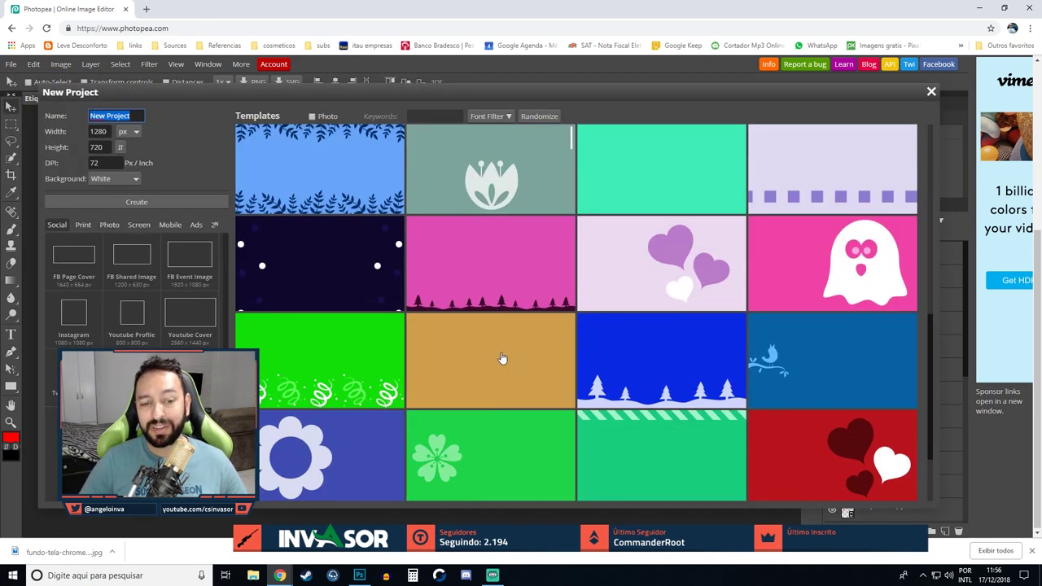
scroll(501, 359, "down", 2)
scroll(503, 356, "down", 3)
scroll(489, 350, "up", 5)
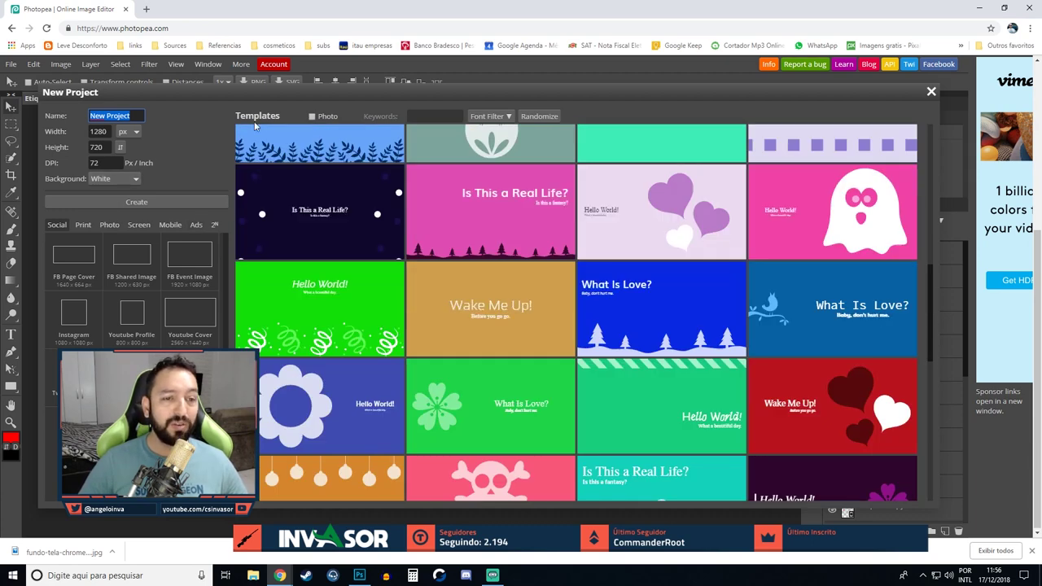
Pick the Mobile iPhone X preset (1125 × 2436 px) and create the document
left_click(83, 224)
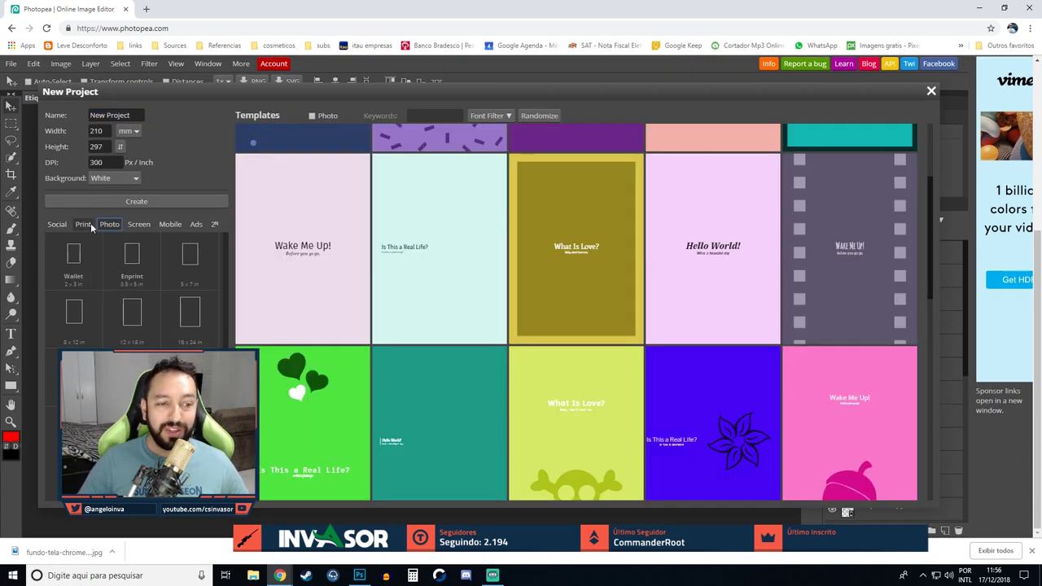
left_click(138, 225)
left_click(170, 225)
left_click(197, 226)
left_click(168, 226)
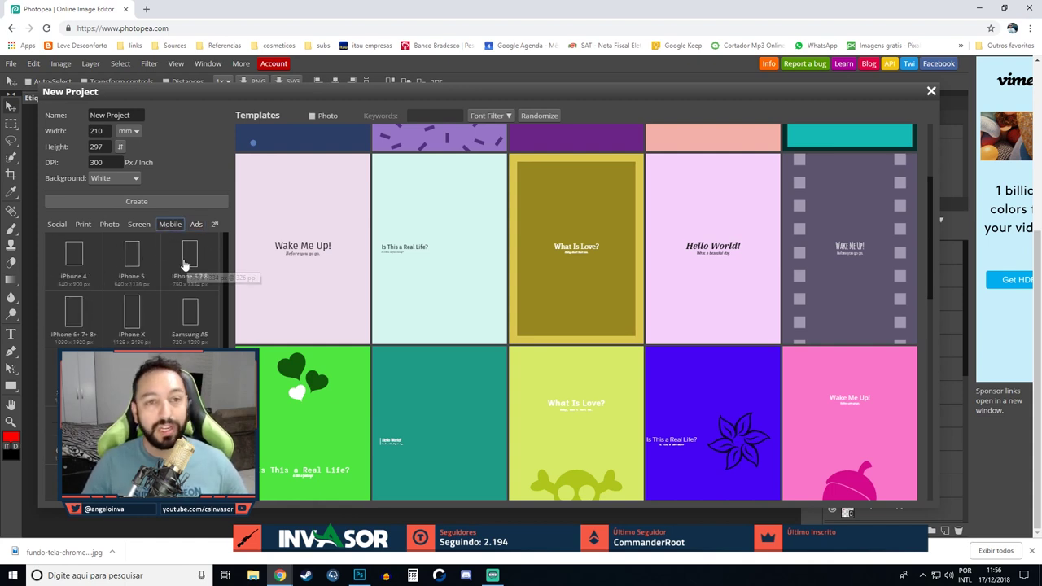
mouse_move(132, 257)
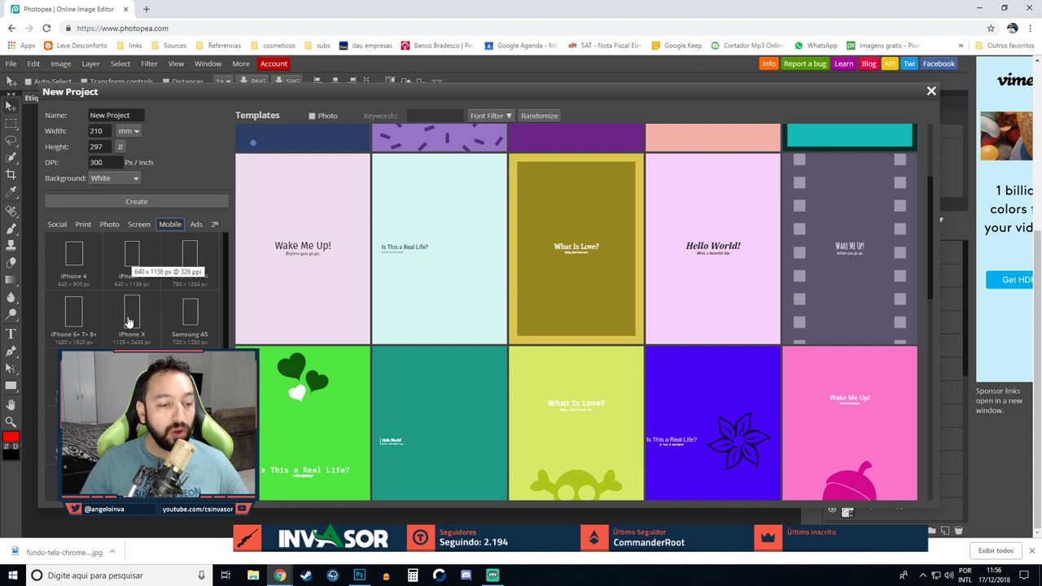
left_click(131, 319)
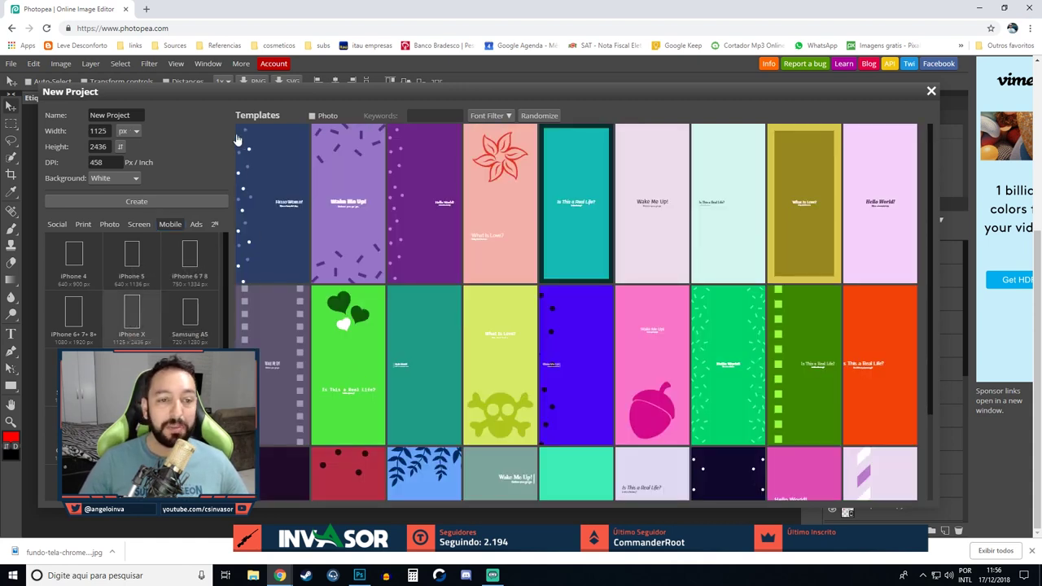
left_click(136, 202)
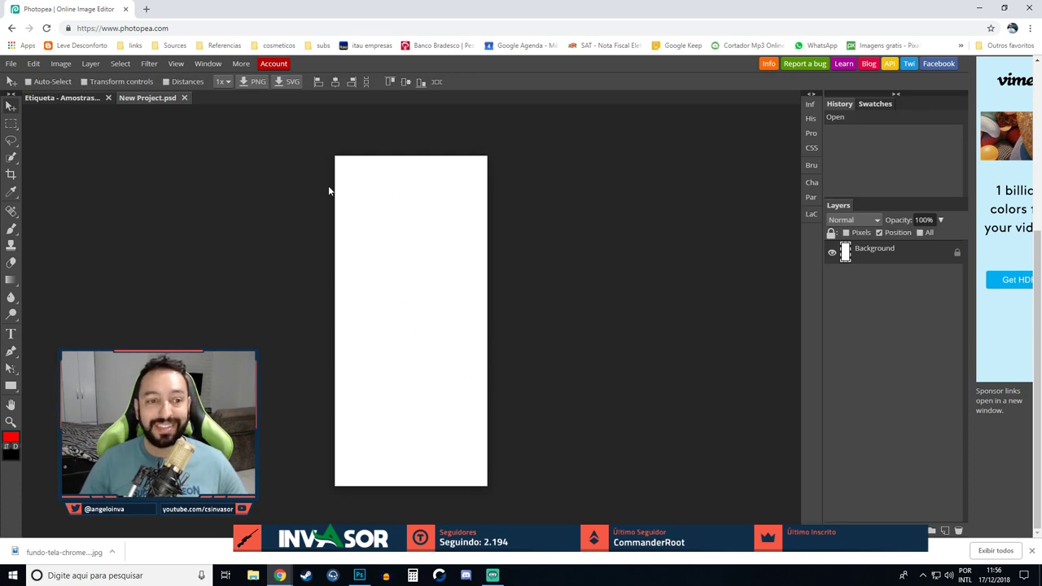
In Image Size, switch units between millimetres and pixels, edit the DPI and apply
left_click(62, 63)
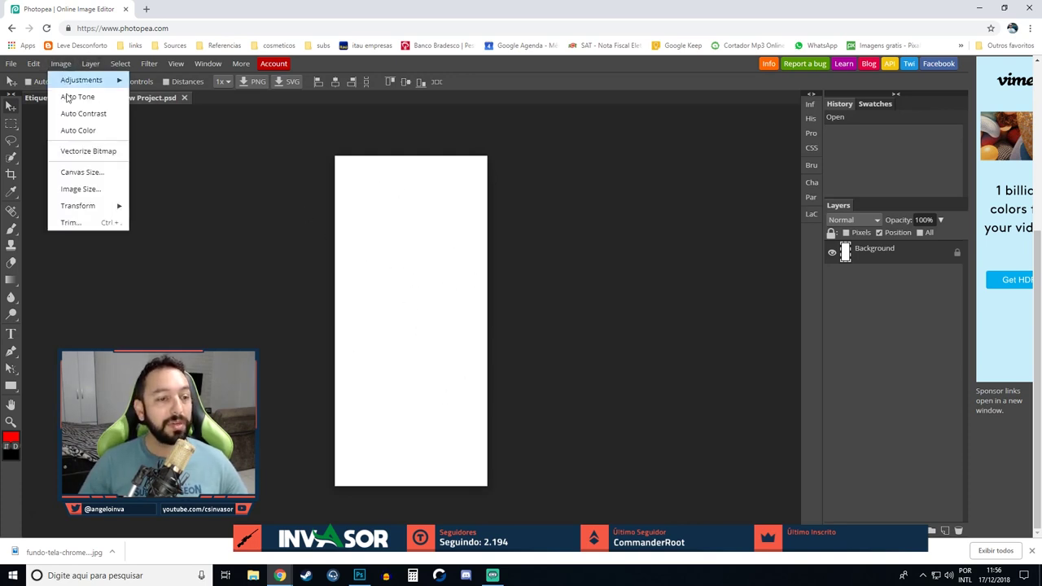
left_click(93, 191)
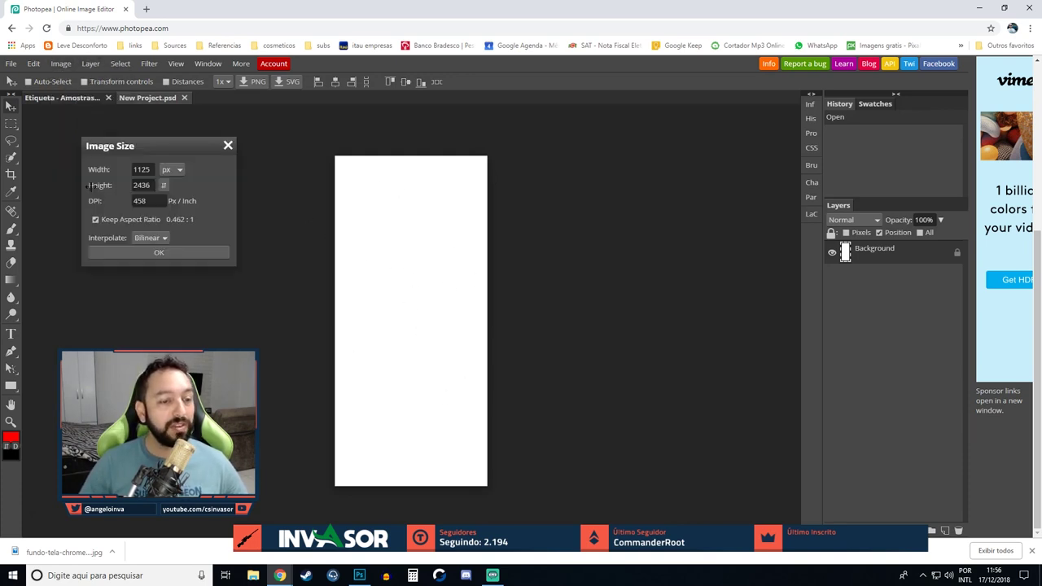
left_click(170, 170)
left_click(171, 201)
left_click(179, 169)
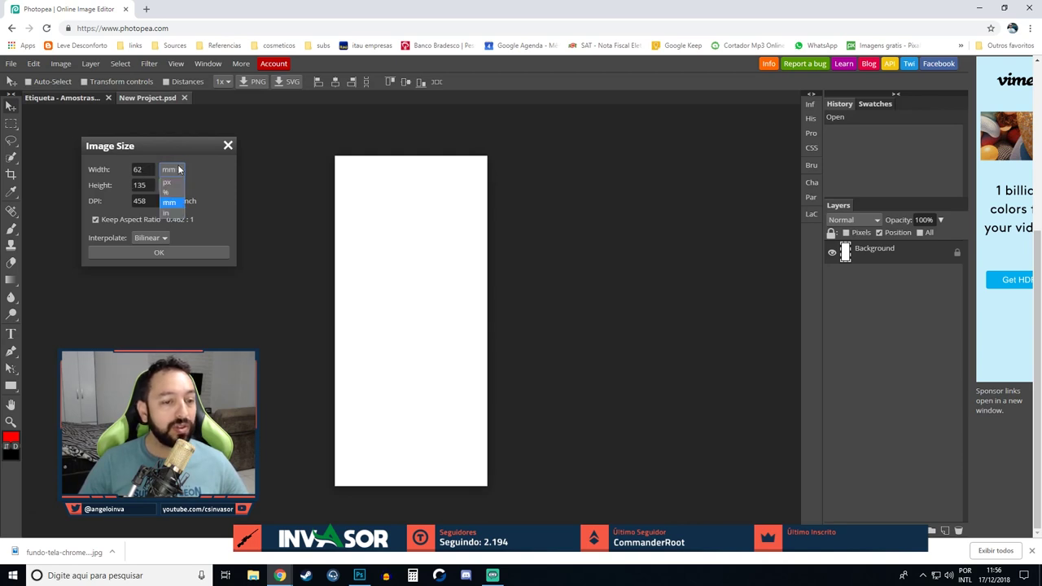
left_click(179, 183)
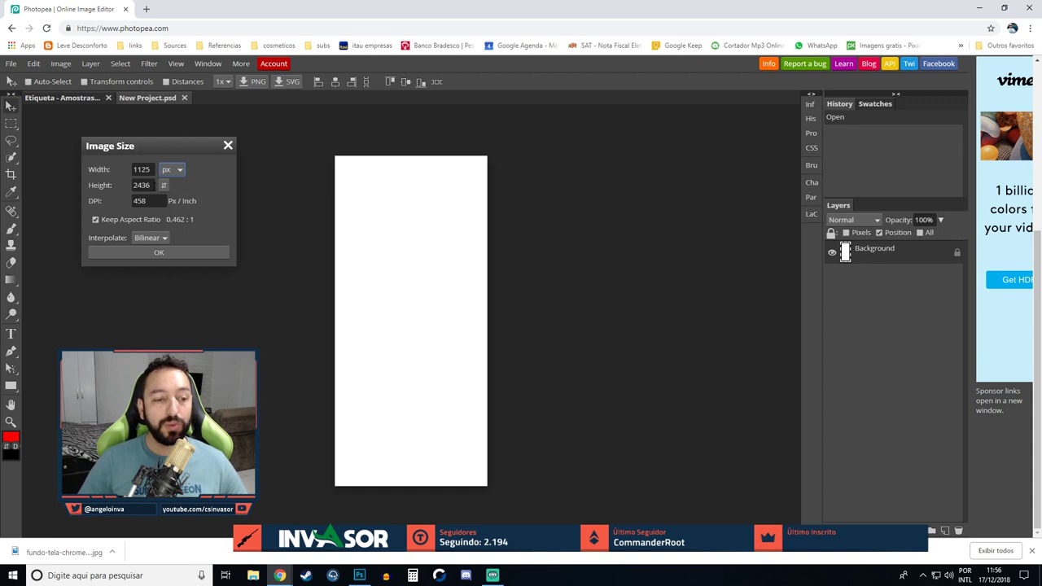
left_click(157, 203)
type("72")
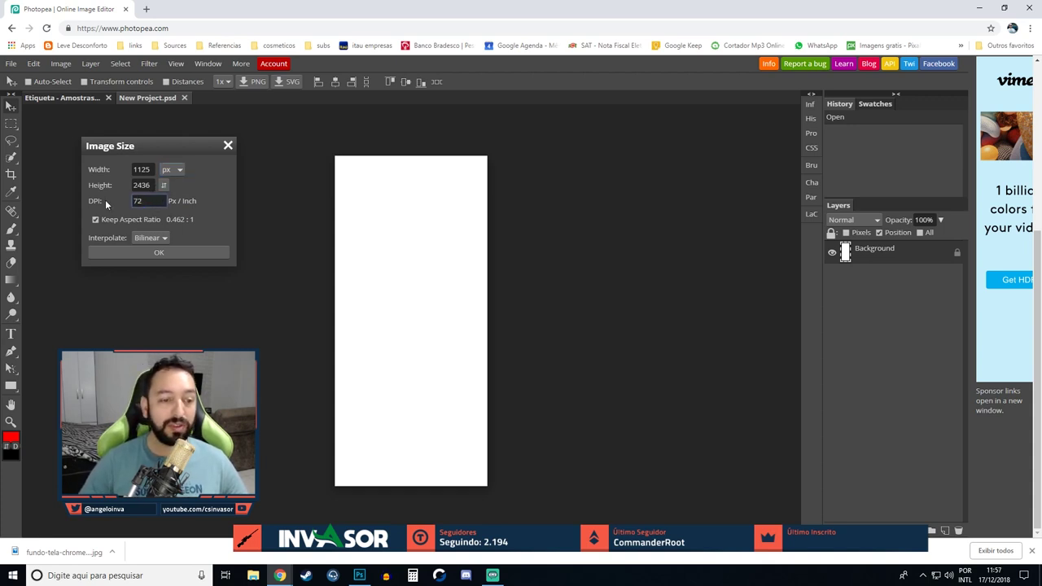
left_click(179, 253)
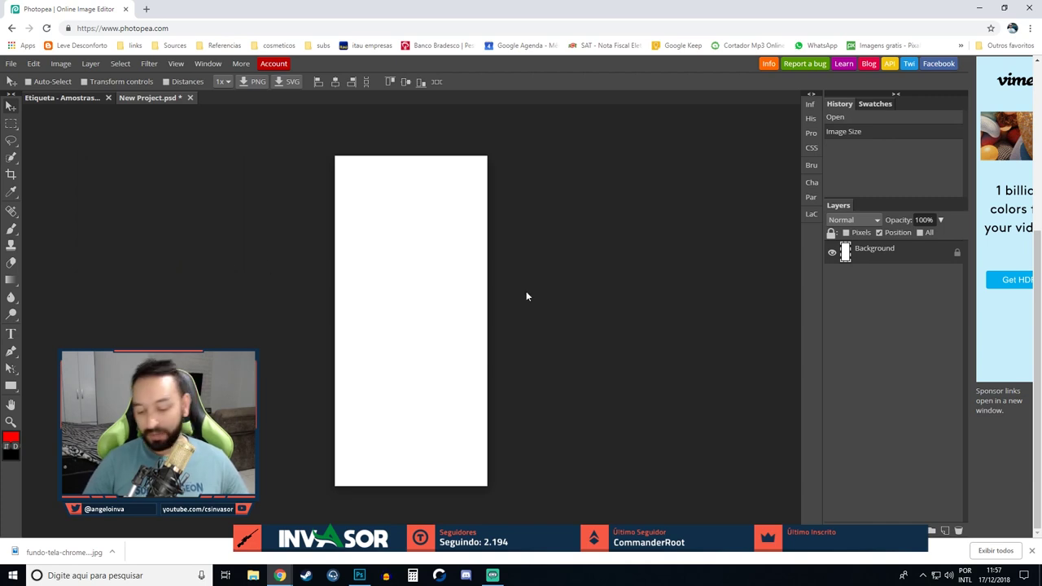
Zoom in on the blank canvas, then close New Project.psd without saving
key("ctrl+1")
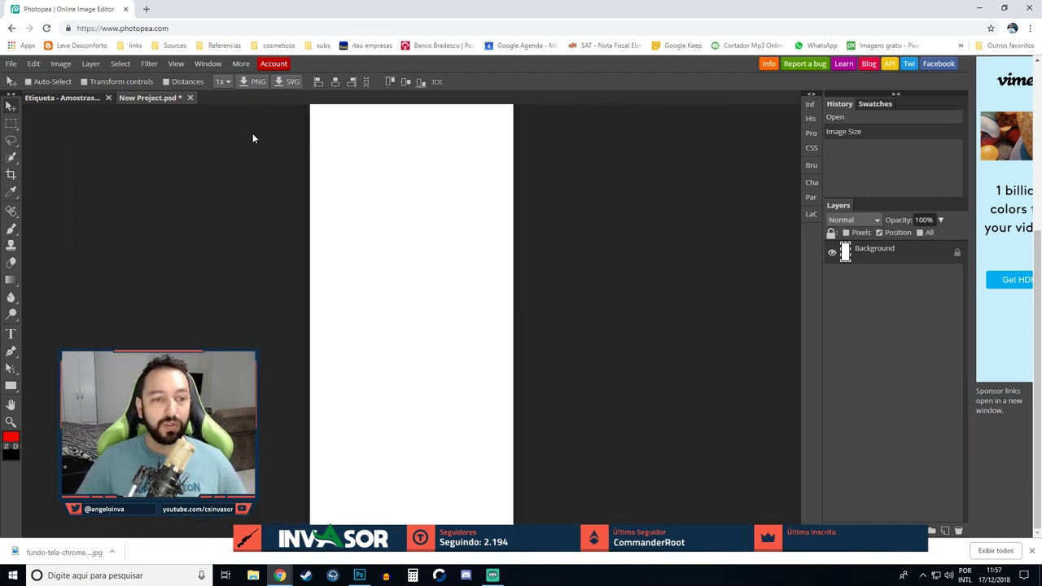
left_click(190, 99)
left_click(562, 100)
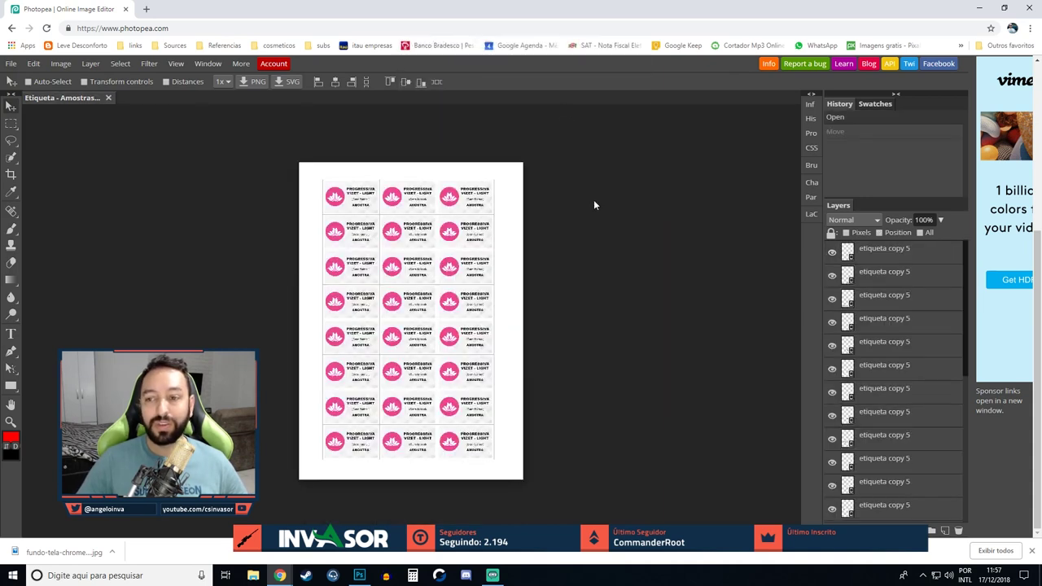
Open the File menu to show the Export As format list
left_click(11, 63)
mouse_move(36, 222)
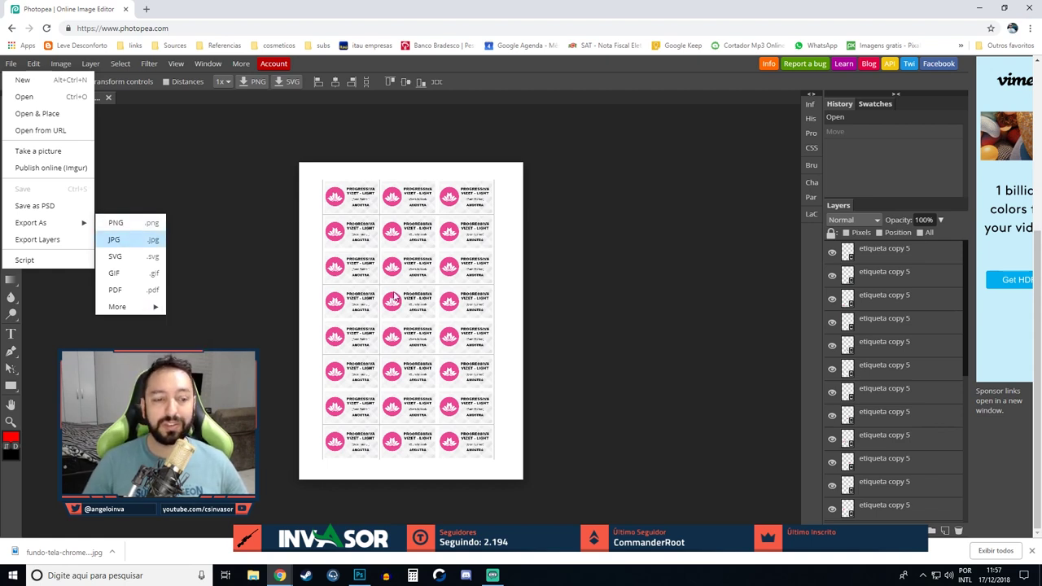
Choose JPG export and keep JPG as the Save for web format
left_click(134, 242)
left_click_drag(286, 212, 287, 145)
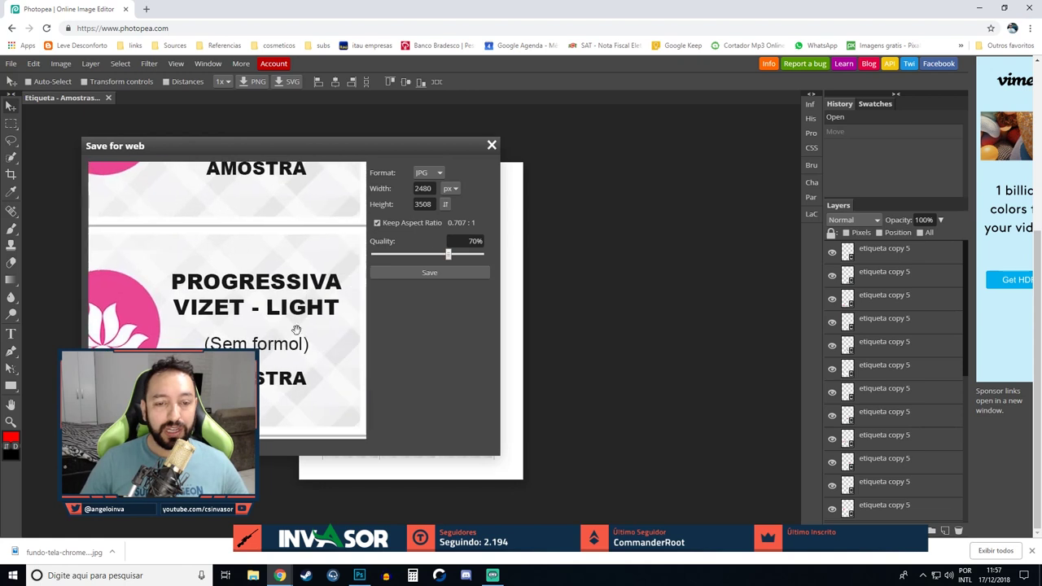
left_click(429, 172)
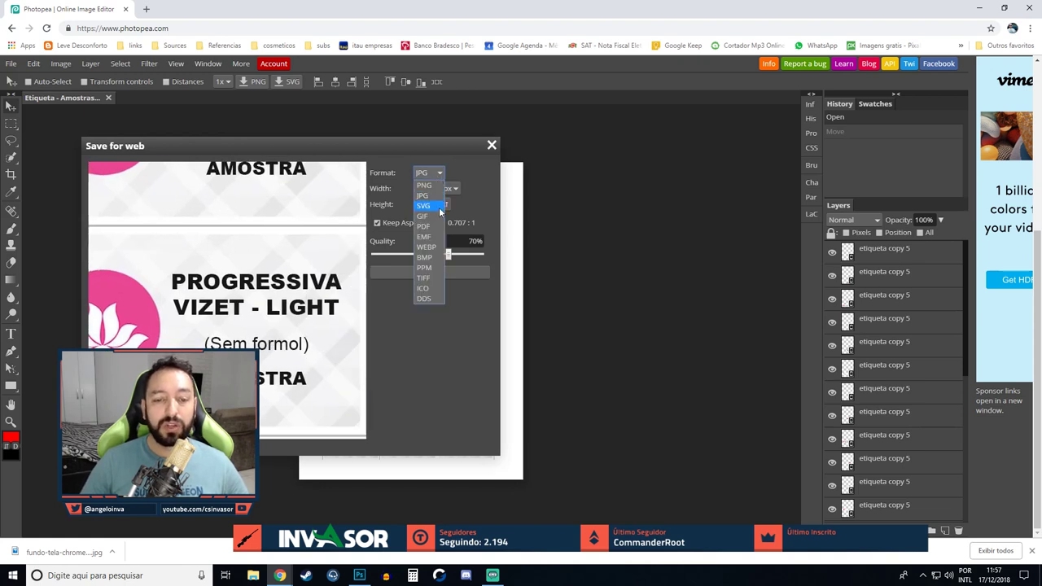
left_click(416, 331)
Preview quality at 68% and 7%, then save the JPG at 80% quality
left_click_drag(448, 254, 446, 254)
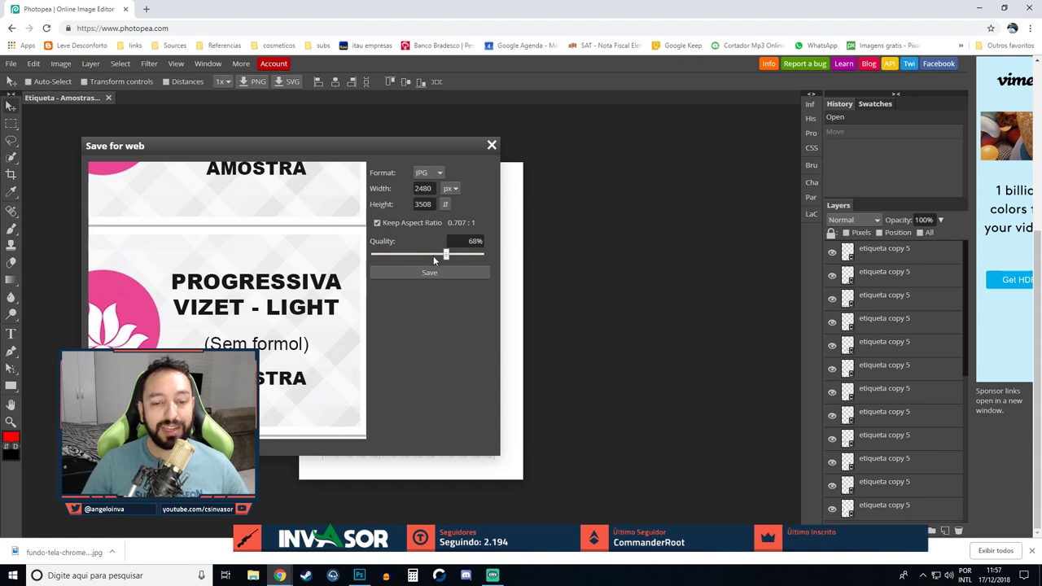
left_click_drag(440, 254, 381, 254)
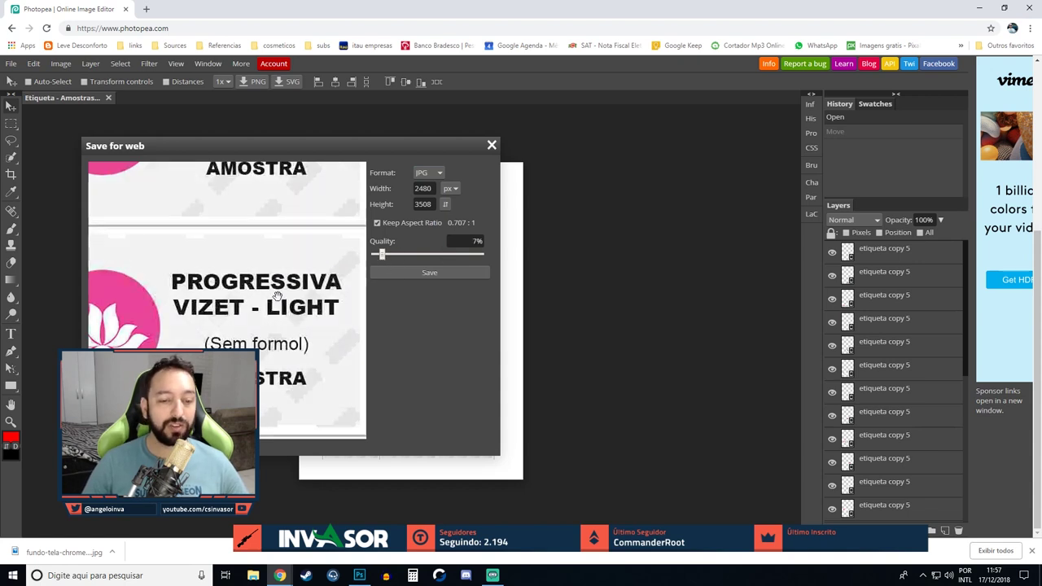
mouse_move(210, 299)
left_mouse_down()
mouse_move(380, 244)
mouse_move(205, 307)
left_mouse_up()
left_click(457, 254)
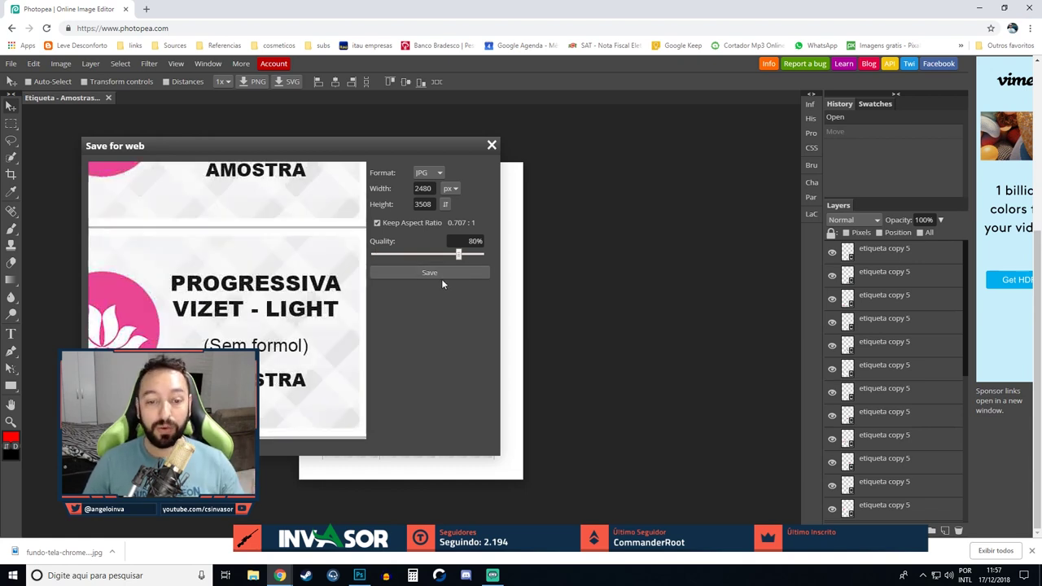
left_click(492, 145)
left_click(179, 28)
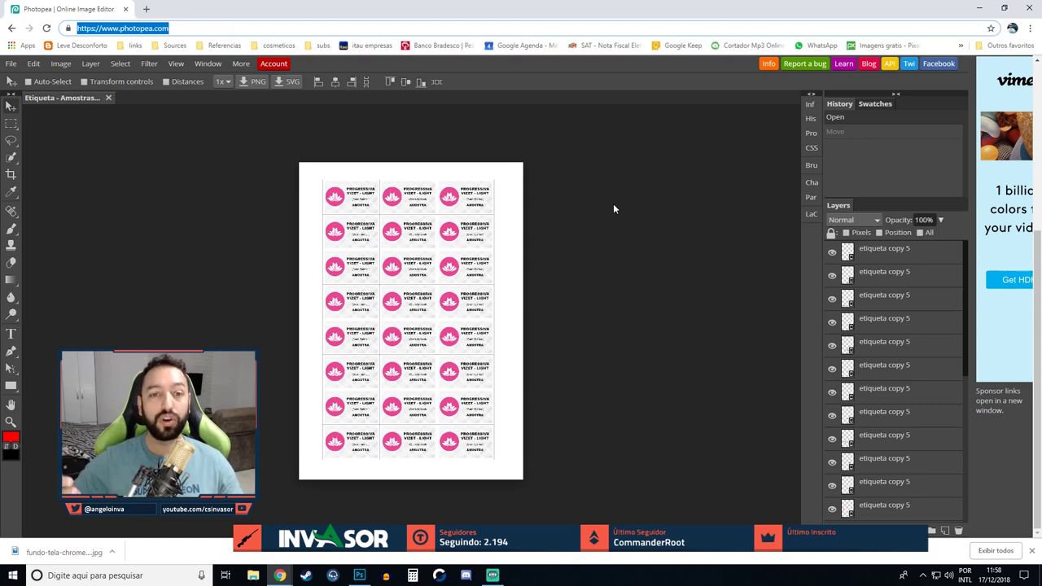
scroll(613, 204, "up", 3)
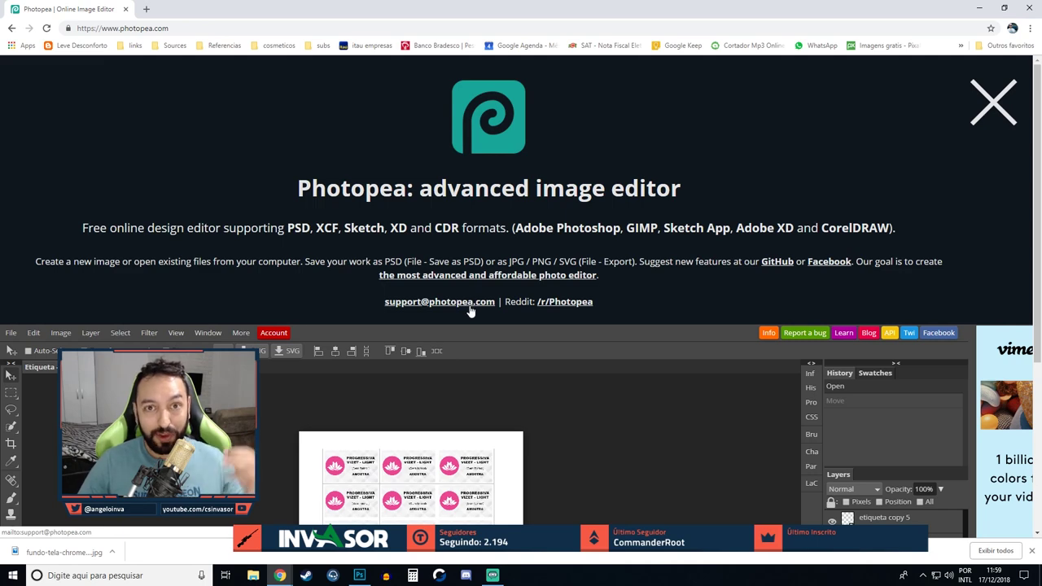
scroll(520, 311, "down", 3)
scroll(521, 311, "down", 1)
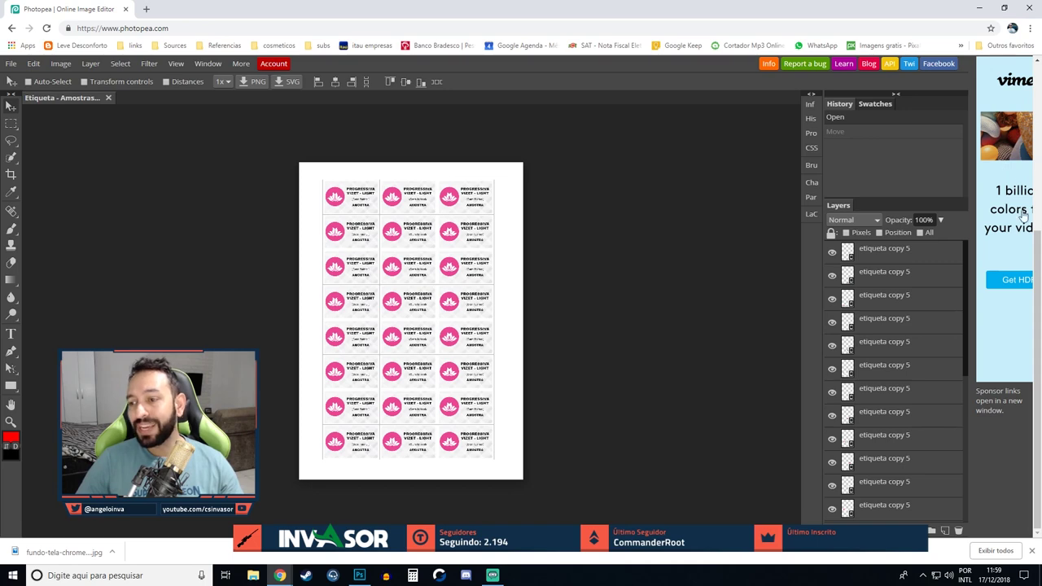
scroll(1002, 160, "up", 3)
scroll(1006, 235, "down", 3)
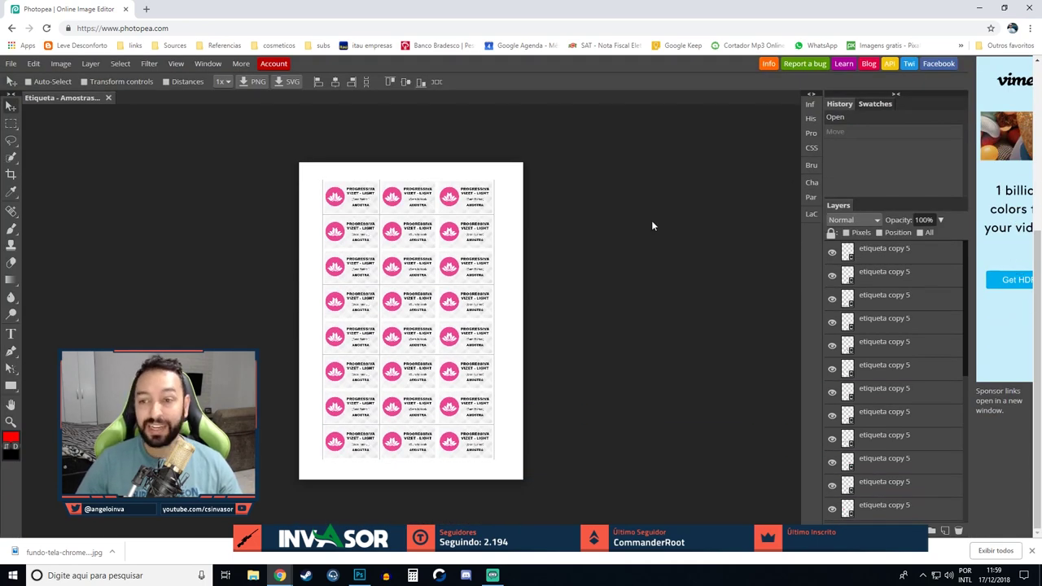
left_click(1003, 7)
mouse_move(843, 178)
left_mouse_down()
mouse_move(742, 223)
mouse_move(873, 222)
left_mouse_up()
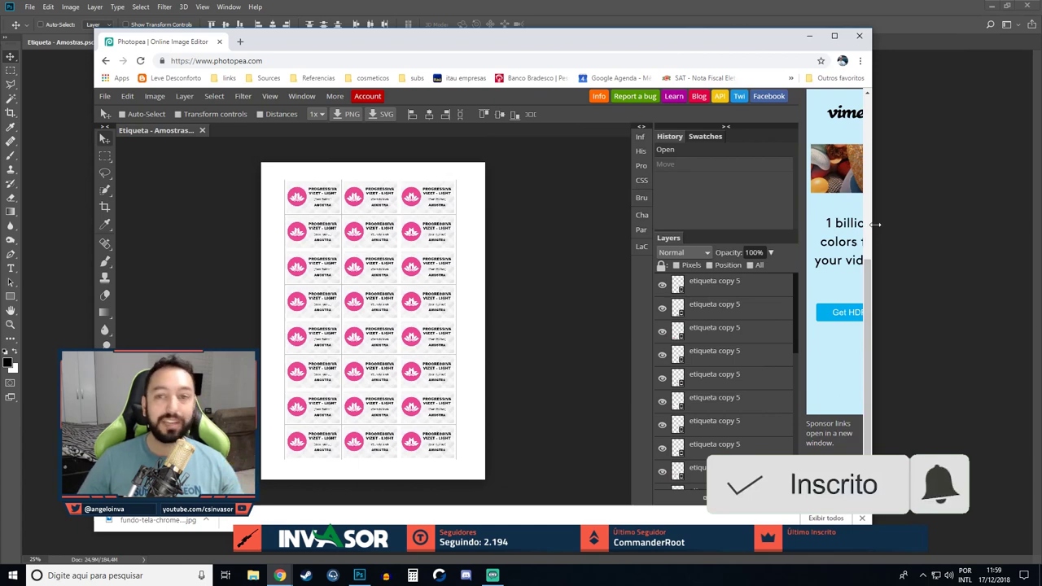
mouse_move(872, 154)
left_mouse_down()
mouse_move(912, 155)
mouse_move(704, 173)
left_mouse_up()
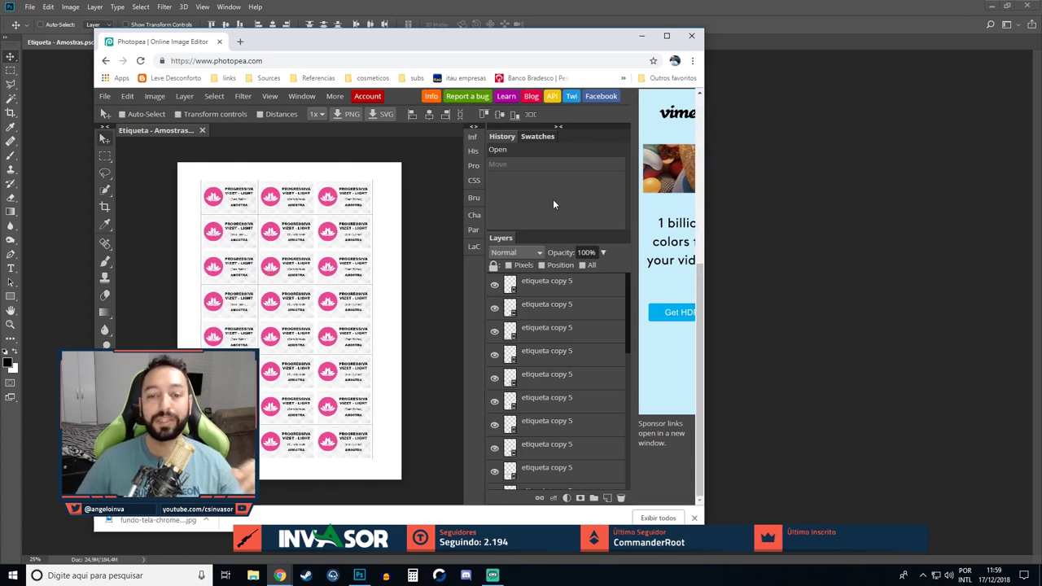
key("super+Up")
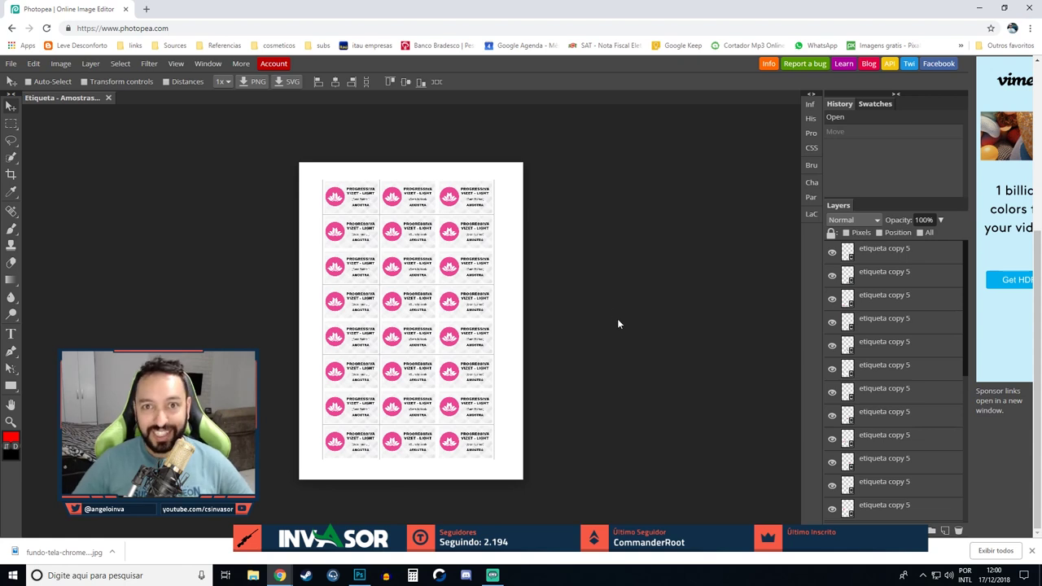